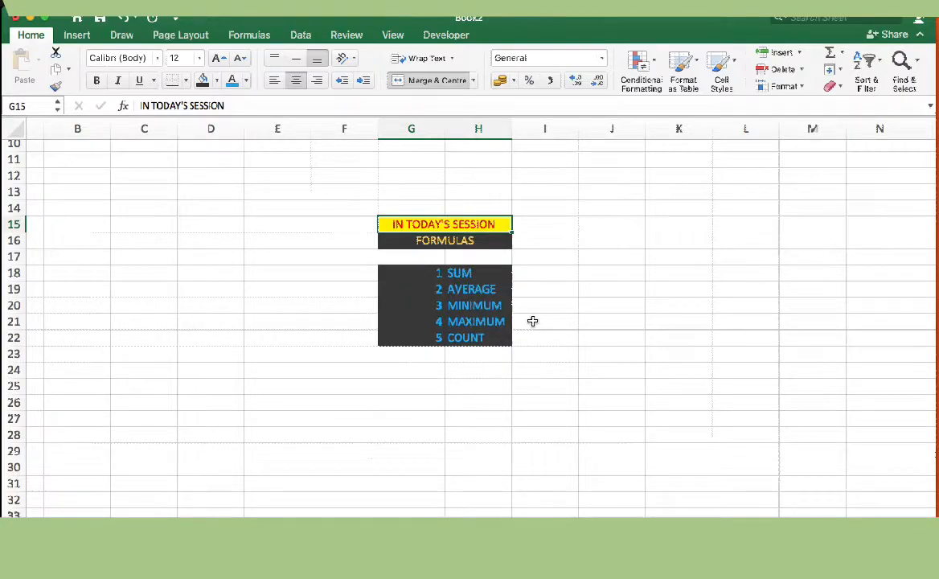
Step: Review the session's formula list, from SUM through COUNT, in the block under the FORMULAS title
scroll(533, 321, "down", 1)
scroll(532, 321, "up", 2)
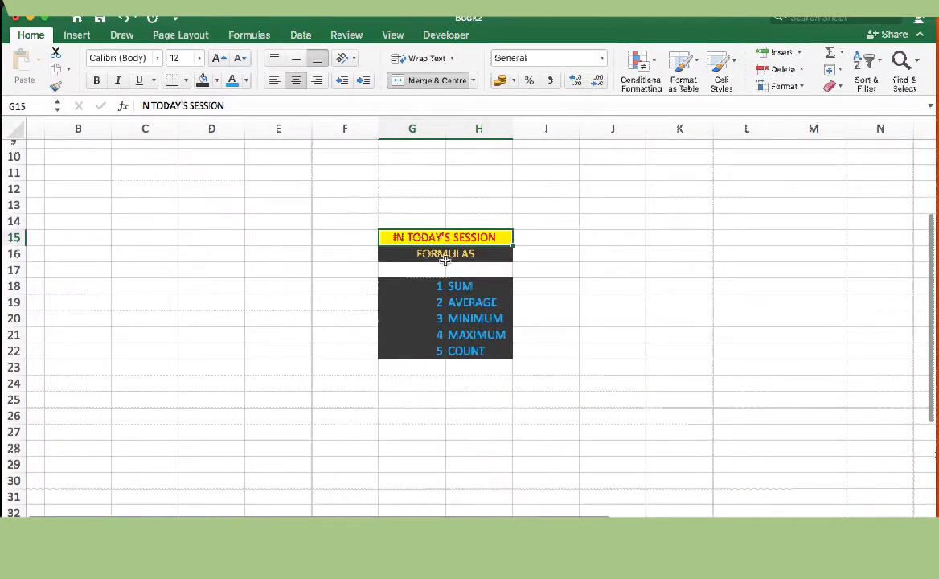
left_click(444, 258)
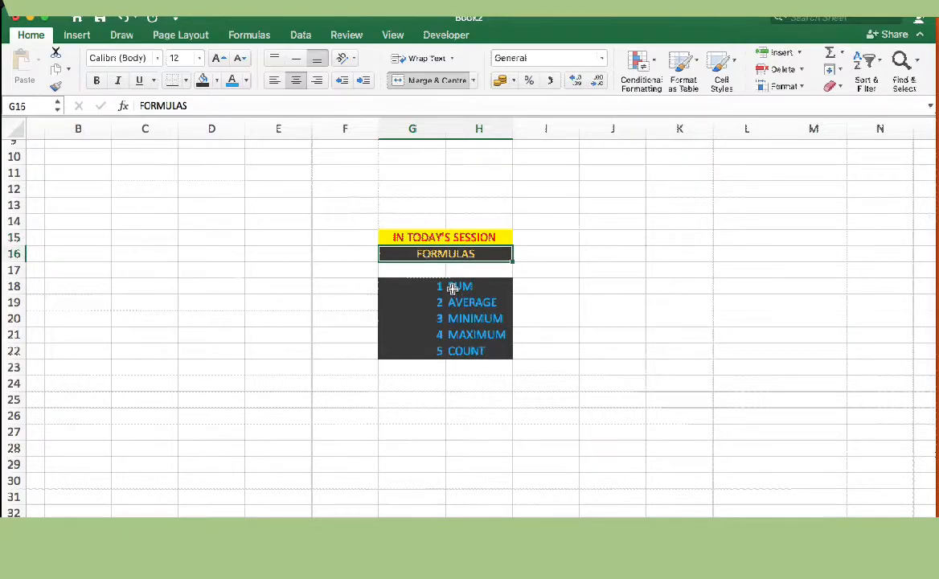
left_click(452, 287)
left_click(471, 303)
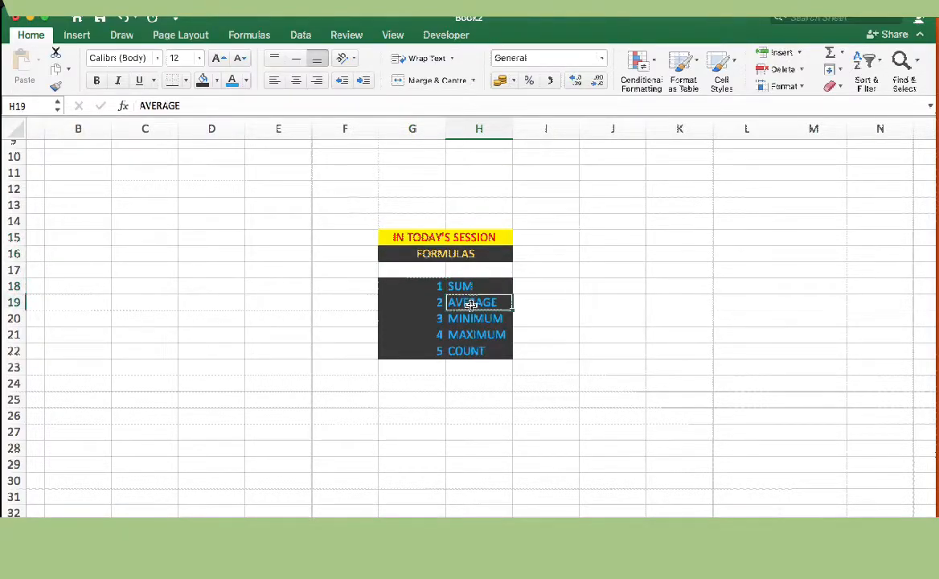
left_click(472, 318)
left_click(472, 330)
key("Down")
key("Up")
key("Up")
key("Up")
key("Up")
key("Up")
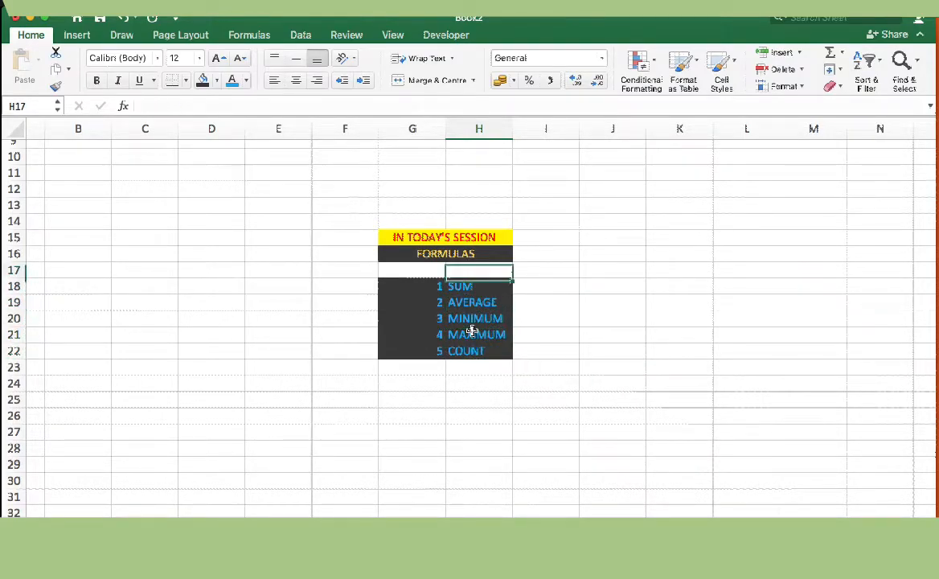
key("Up")
key("Up")
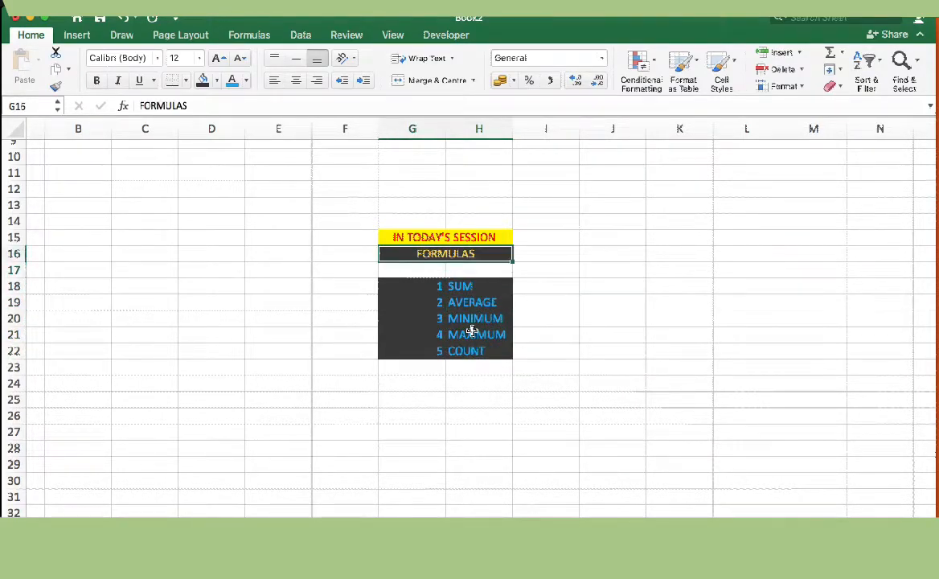
key("Down")
key("Down")
key("Down")
key("Down")
key("Down")
key("Down")
key("Down")
key("Down")
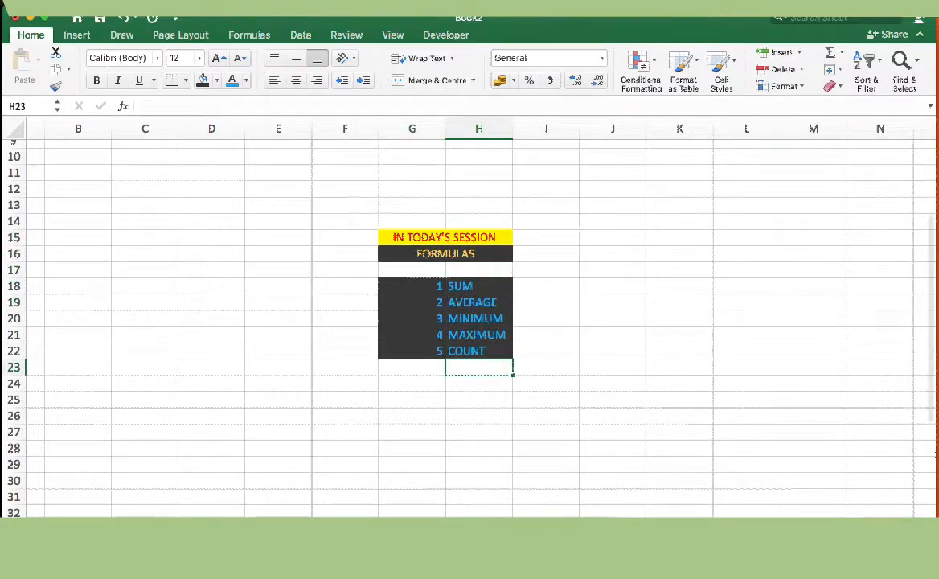
Step: Enter the heading STUDENTS NAME in cell A1
scroll(265, 241, "up", 3)
left_click(59, 145)
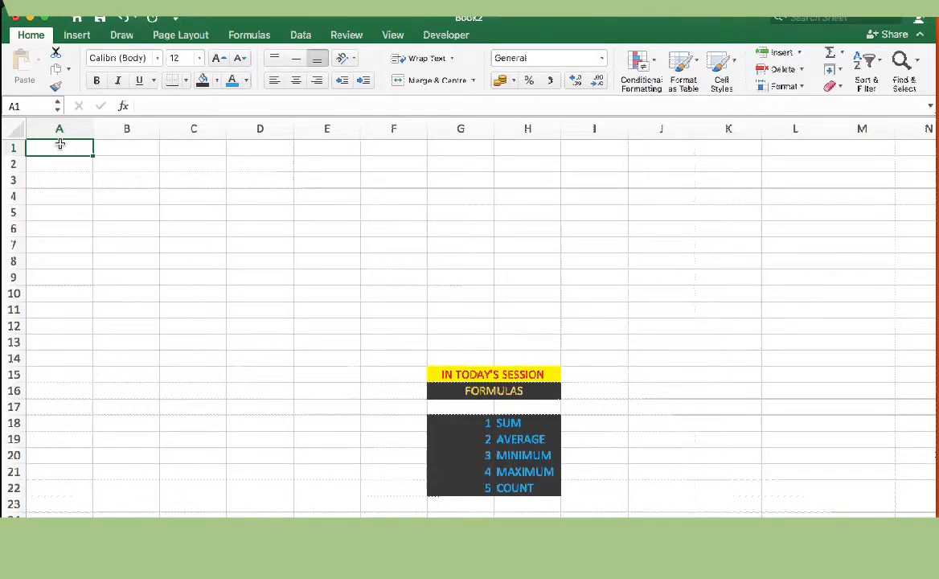
type("STUDE")
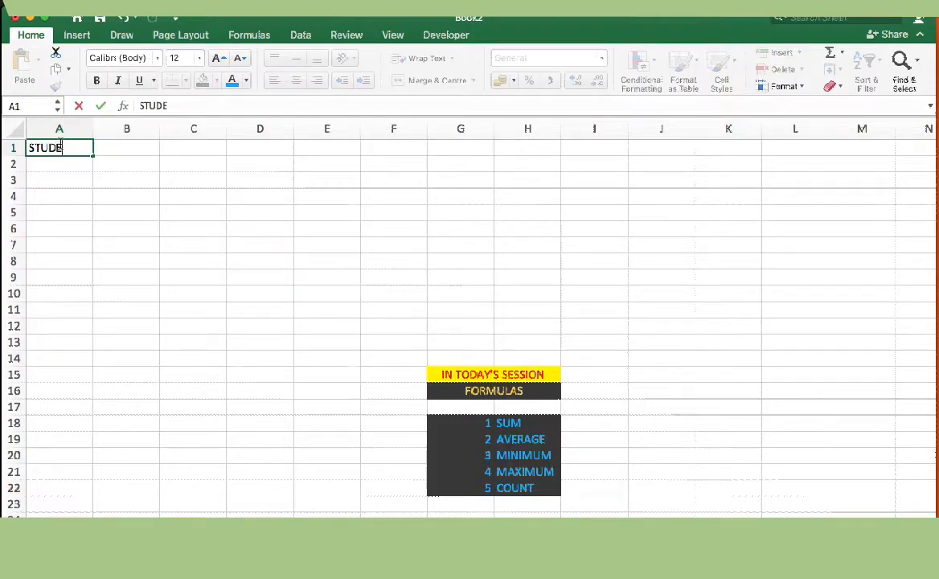
type("NTS NAME")
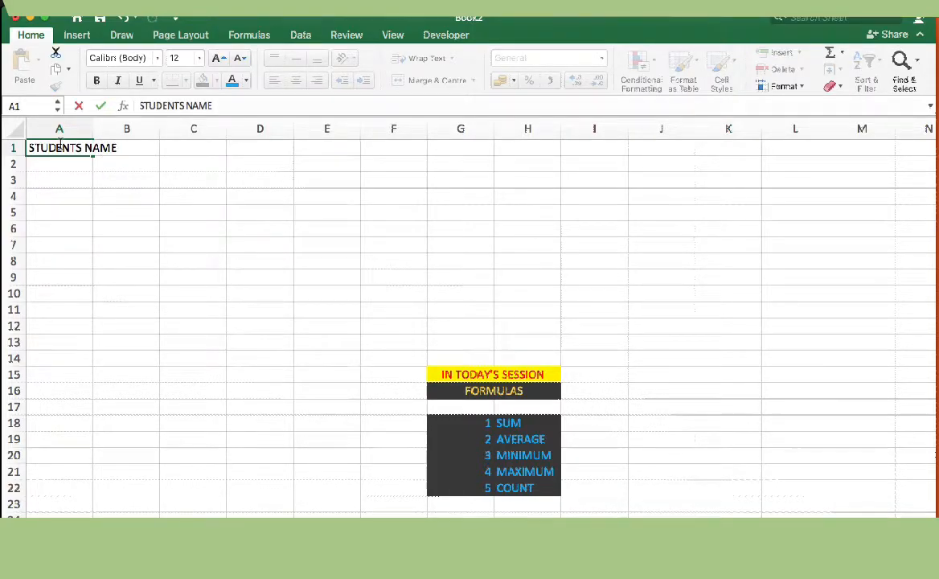
key("Return")
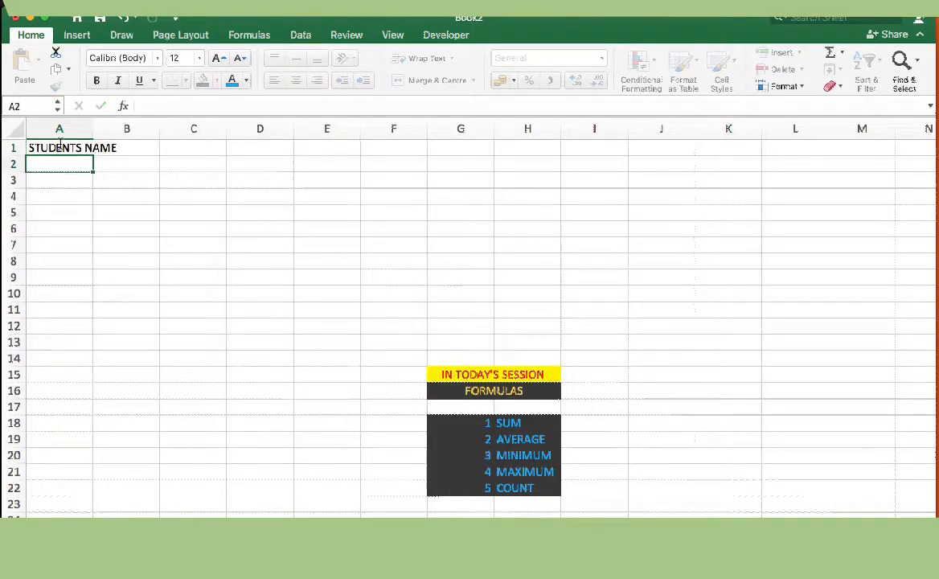
Step: Shorten the heading in cell A1 to STUDENTS
left_click(60, 145)
type("2")
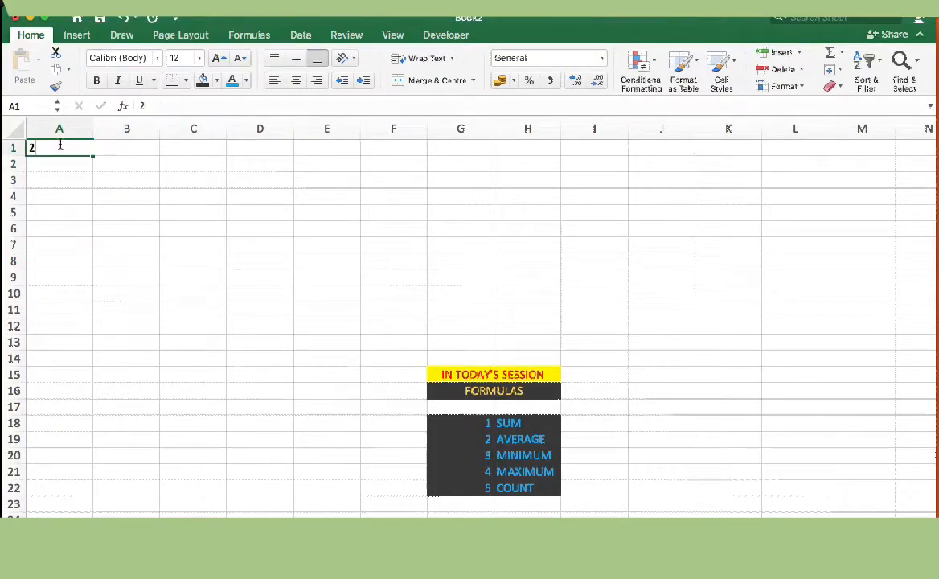
key("super+z")
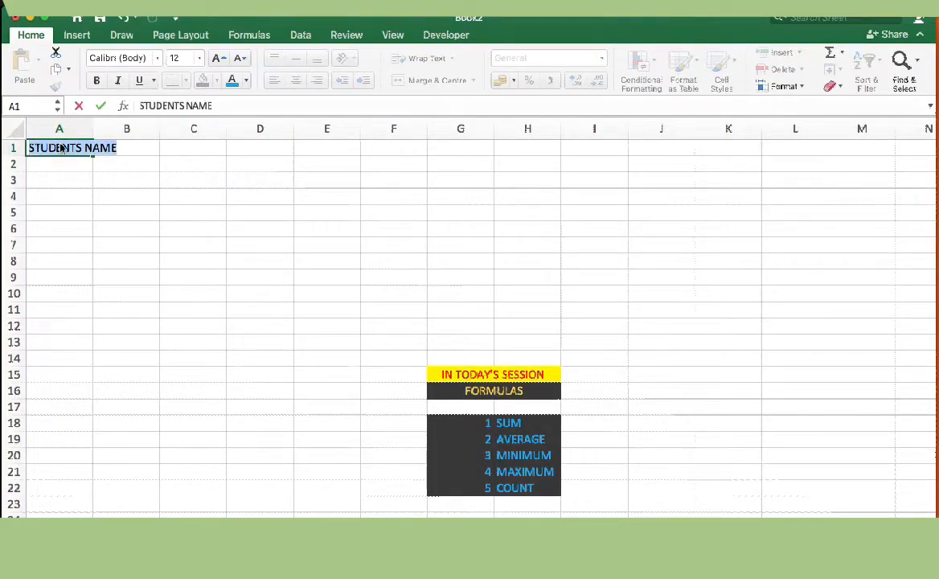
left_click(121, 150)
key("BackSpace")
key("BackSpace")
key("BackSpace")
key("BackSpace")
key("BackSpace")
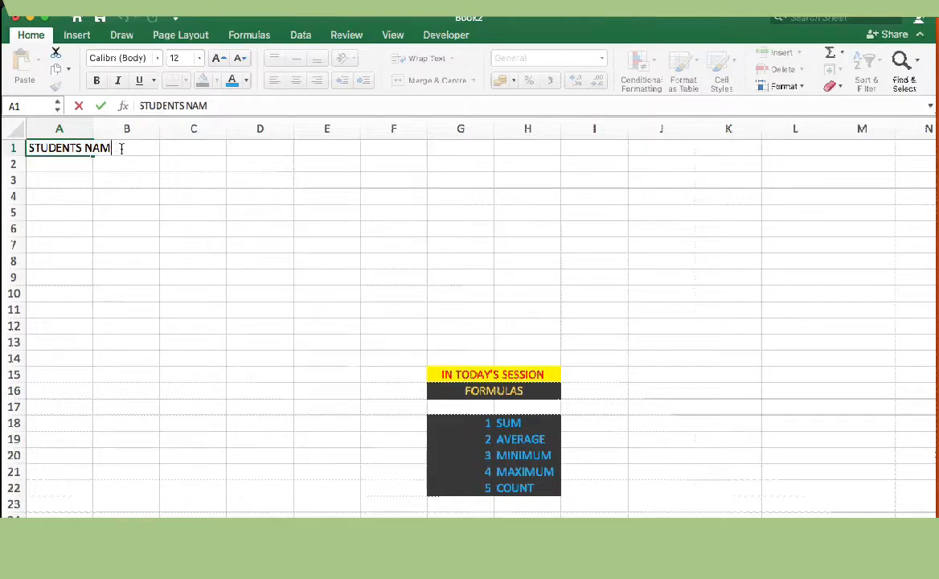
key("Return")
left_click(122, 147)
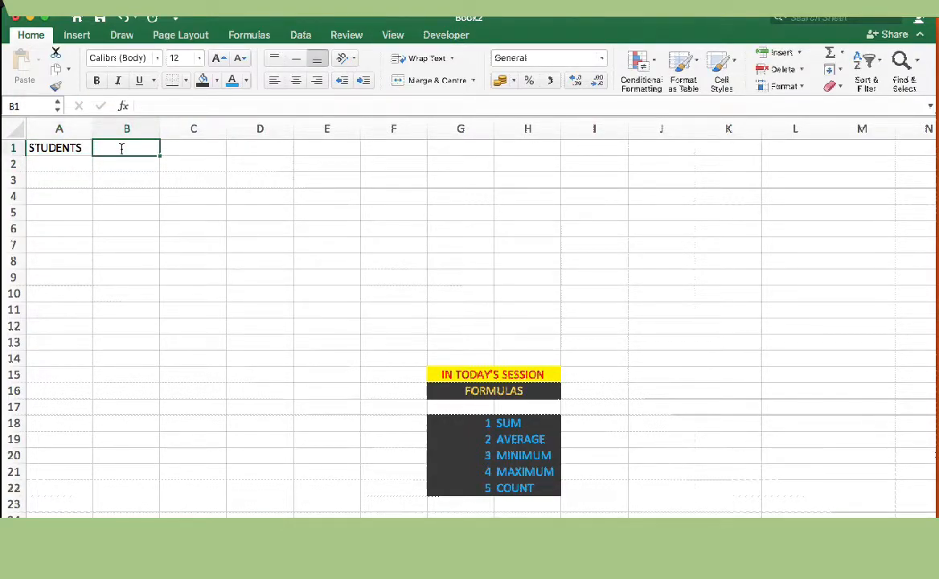
type("MARKS")
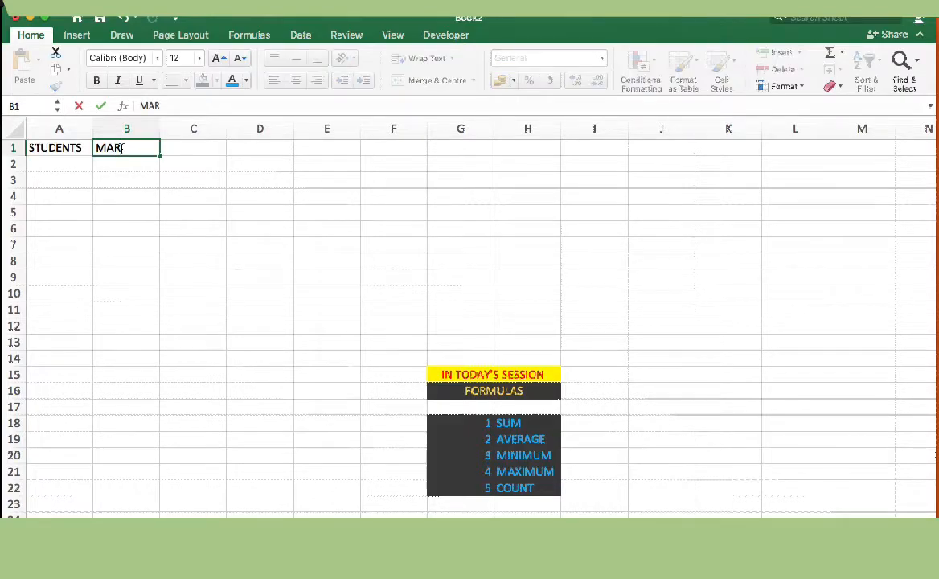
key("BackSpace")
key("BackSpace")
key("BackSpace")
key("BackSpace")
key("BackSpace")
Step: Enter the subject headings HINDI, ENGLISH and MATHS in cells B1 to D1
type("HINDI")
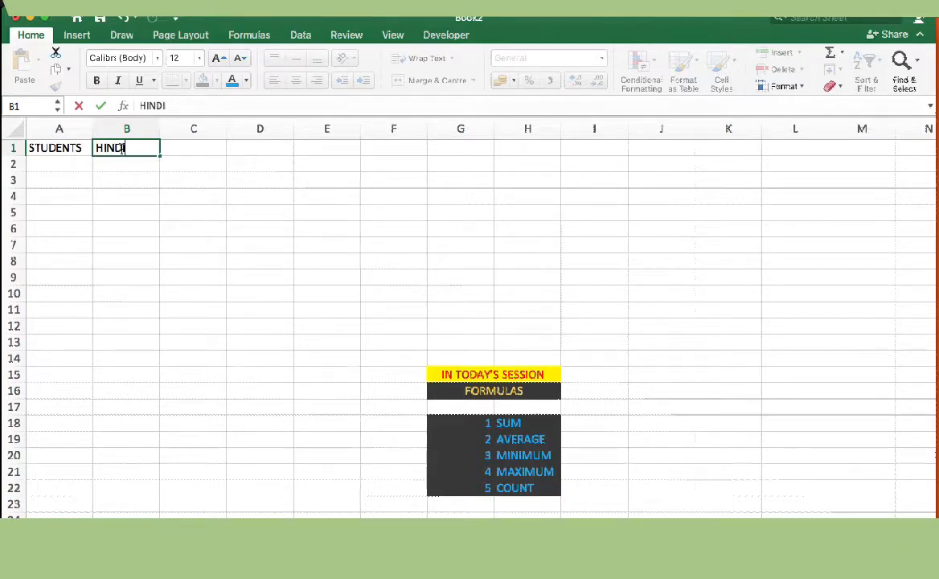
key("Tab")
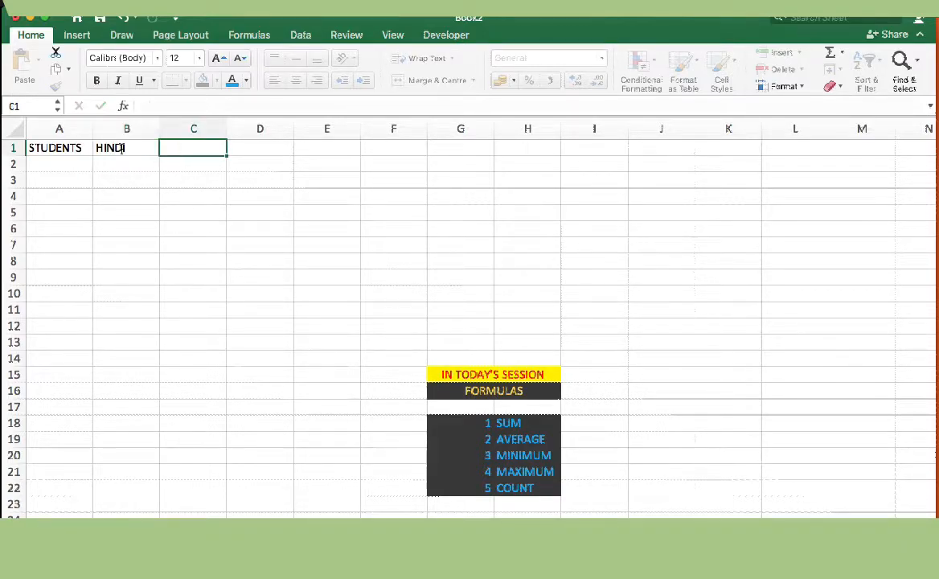
type("ENGLISH")
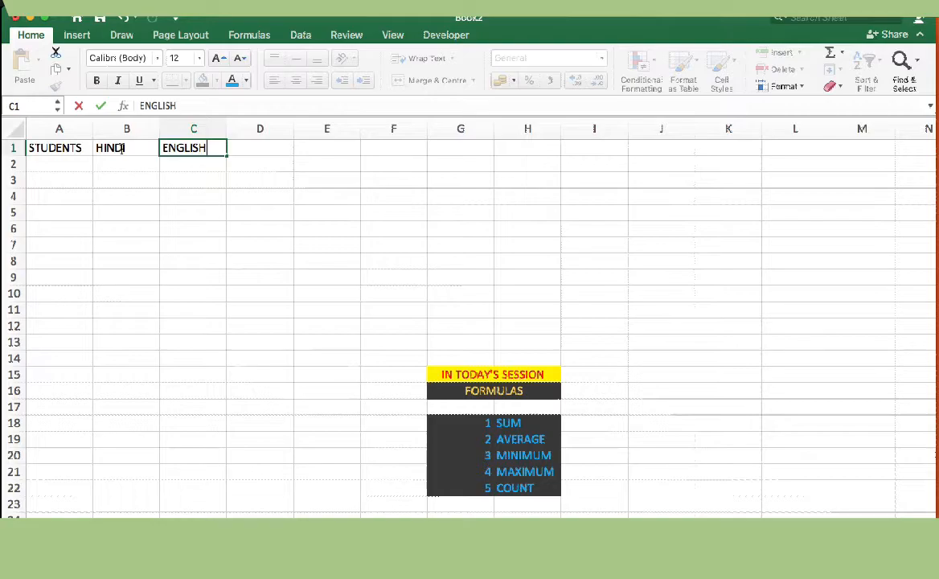
key("Tab")
type("MATHS")
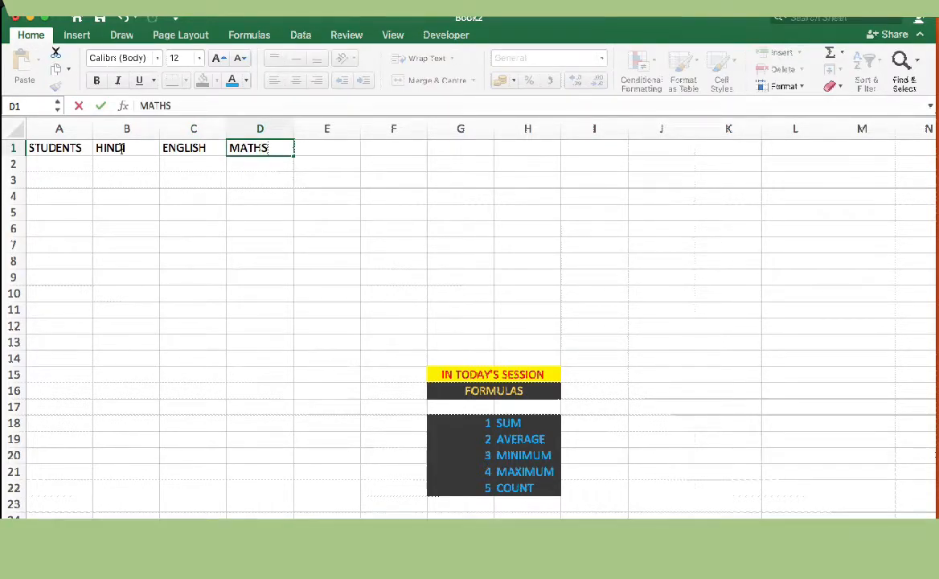
key("Return")
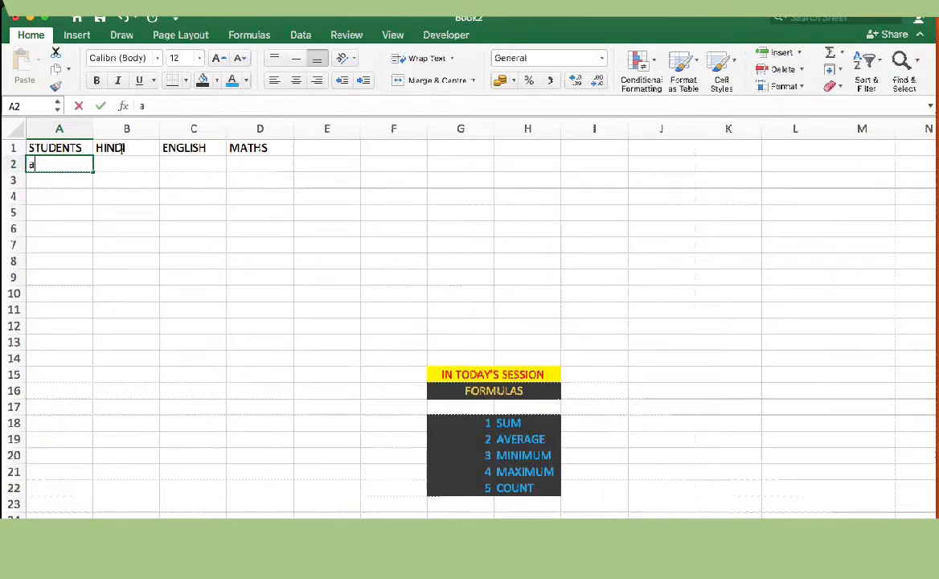
Step: List the students a, b and c under the STUDENTS heading in cells A2 to A4
key("Return")
type("b")
key("Return")
type("c")
key("Return")
Step: Enter student a's marks as 97 for HINDI and 45 for ENGLISH in row 2
key("Right")
key("Up")
key("Up")
key("Up")
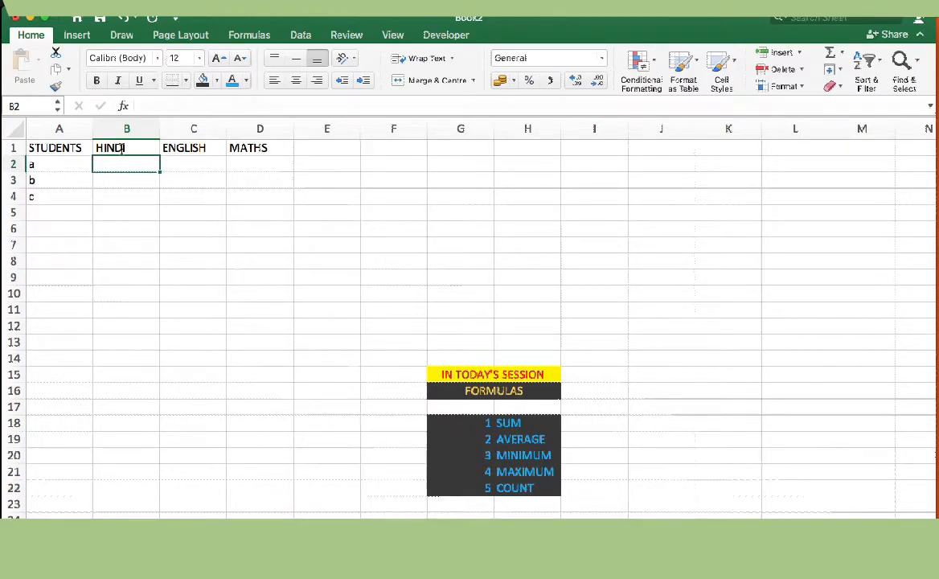
type("97")
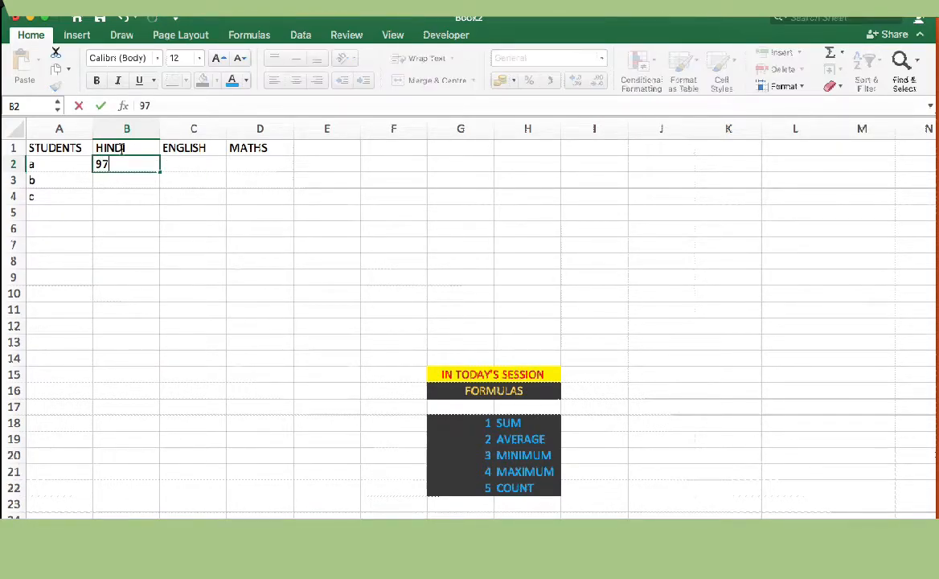
key("Tab")
type("45")
key("Tab")
type("65")
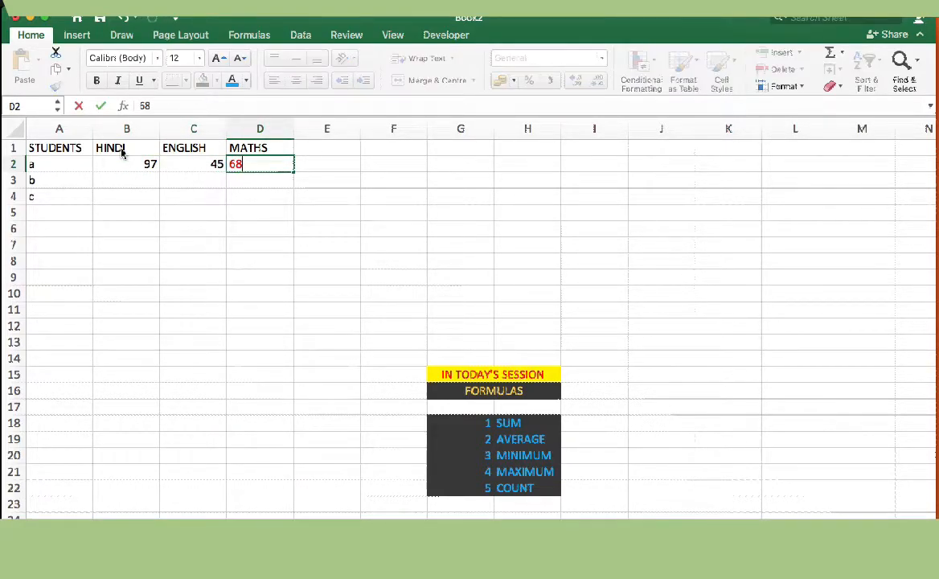
key("BackSpace")
key("BackSpace")
type("34")
key("BackSpace")
key("BackSpace")
Step: Enter the HINDI and ENGLISH marks for student b as 34 and 56, and for student c as 35 and 67
key("Return")
key("Left")
key("Left")
type("34")
key("Tab")
type("56")
key("Return")
type("35")
key("Tab")
type("57")
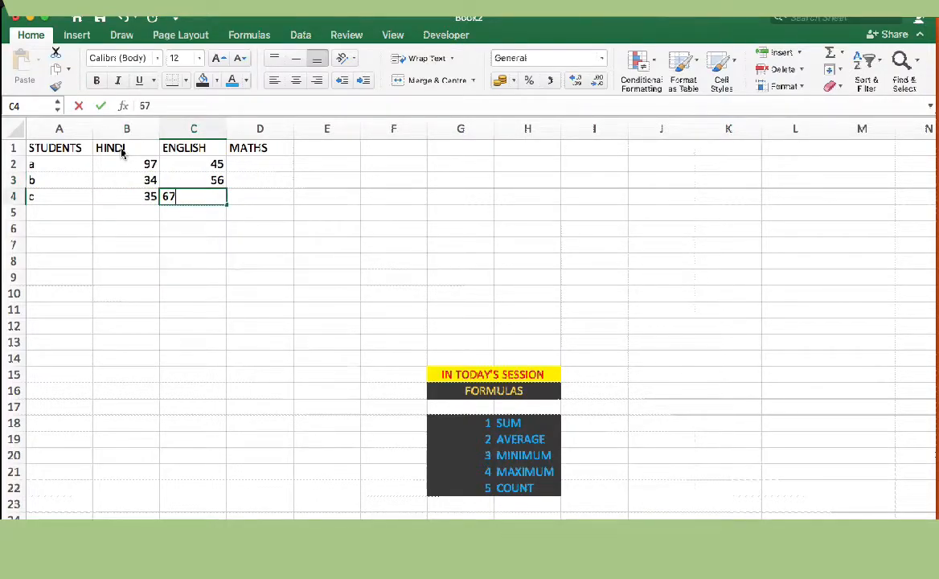
Step: Fill in the MATHS marks 45, 45 and 68 for students a, b and c in cells D2 to D4
key("Tab")
key("Up")
key("Up")
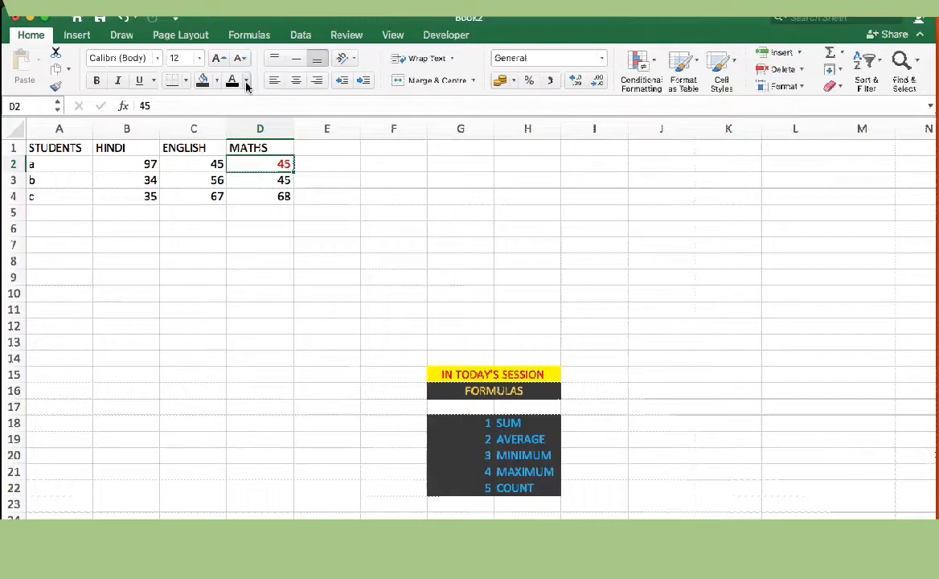
Step: Change the font colour of student a's MATHS mark in cell D2 to black
left_click(247, 82)
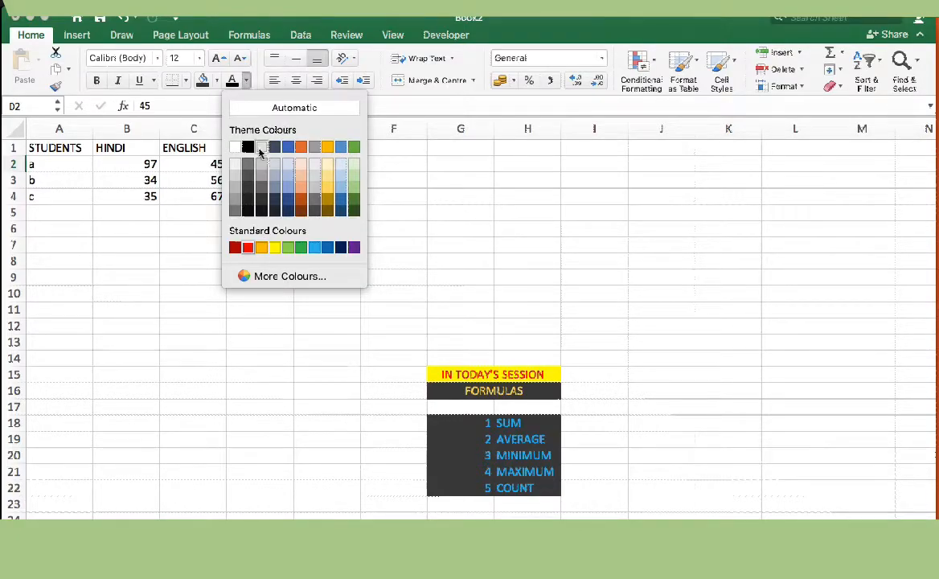
left_click(234, 146)
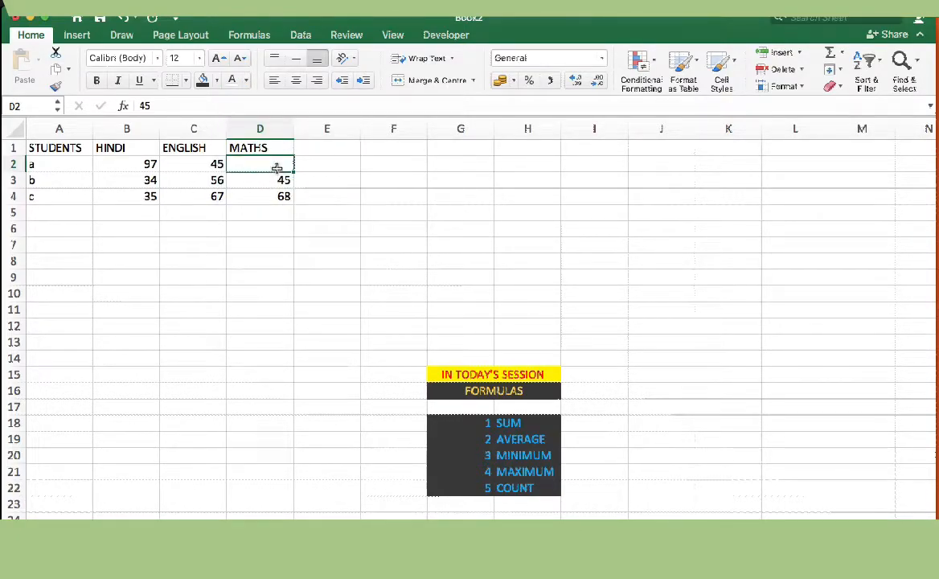
left_click(247, 80)
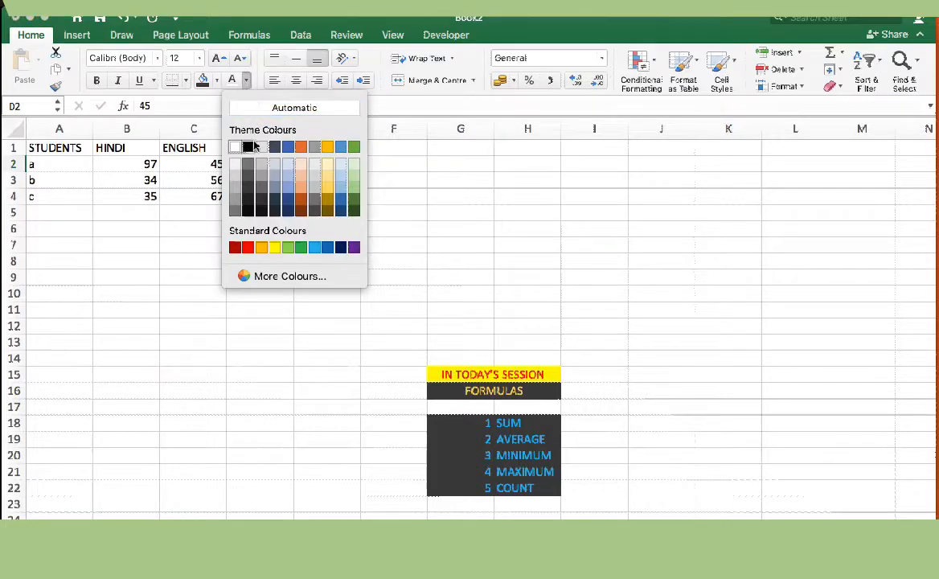
left_click(251, 147)
left_click(313, 146)
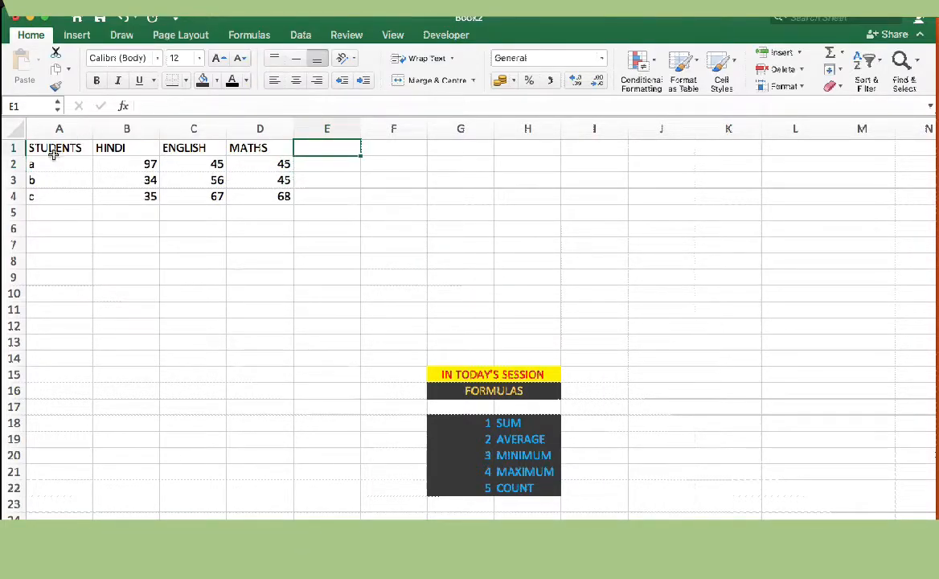
Step: Add the column heading total marks in cell E1, beside the marks table
left_click_drag(54, 147, 249, 199)
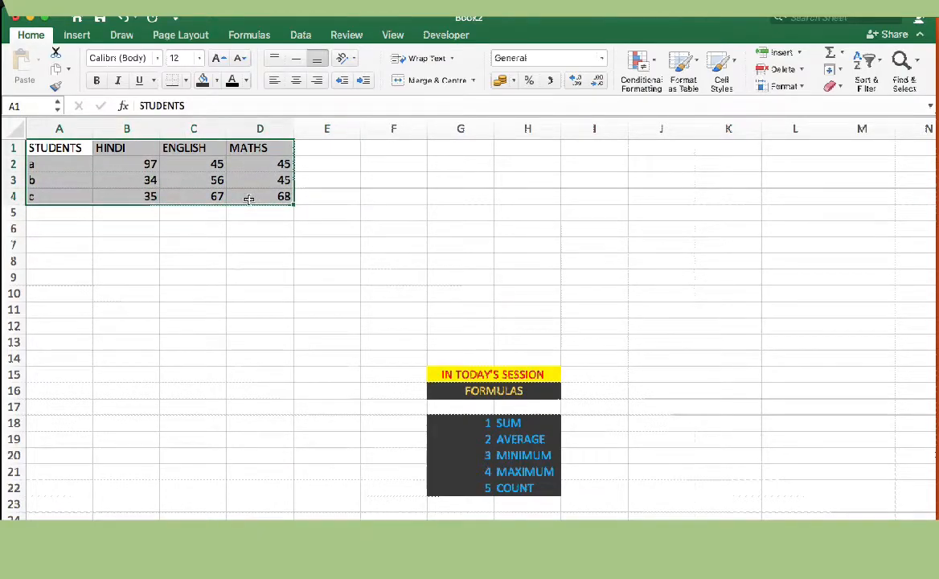
left_click(315, 149)
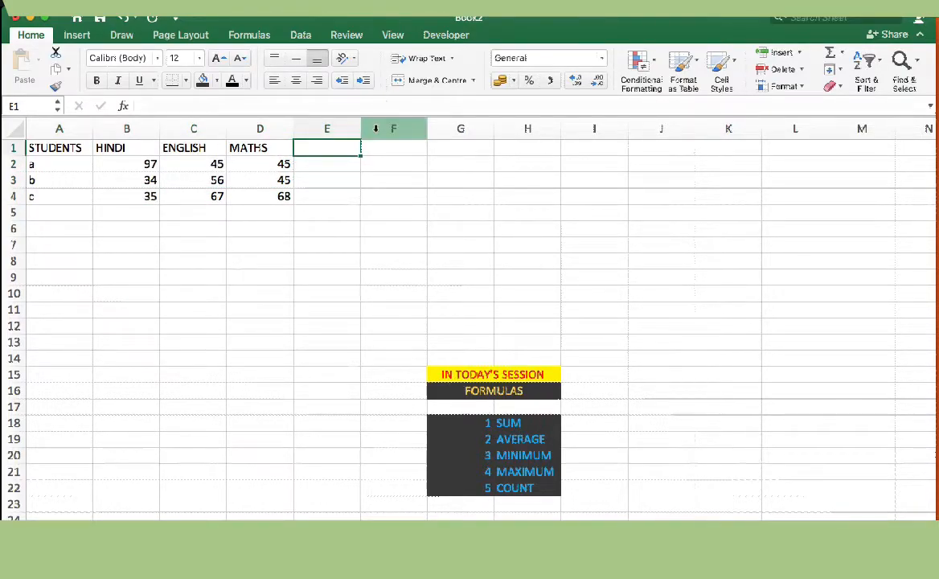
type("total marks")
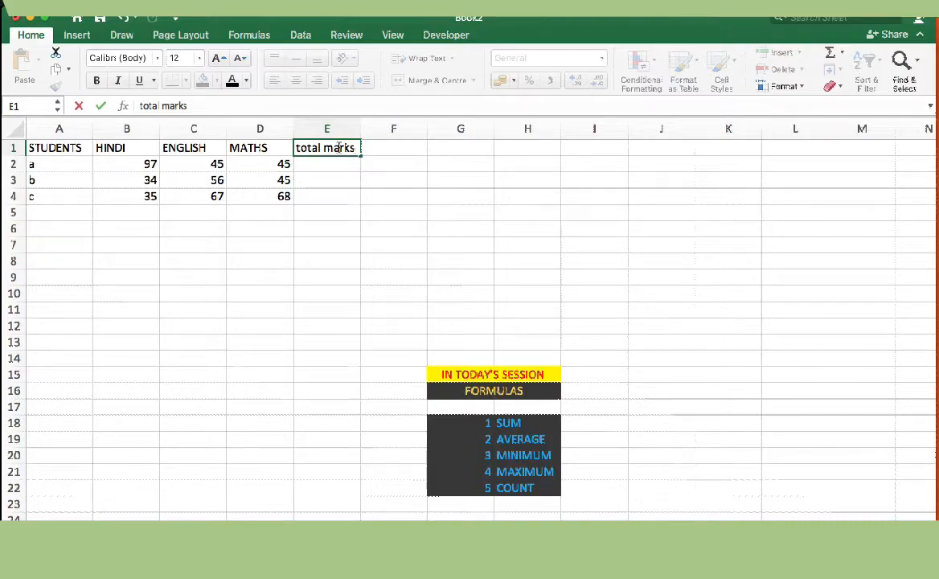
key("Return")
key("Up")
key("Down")
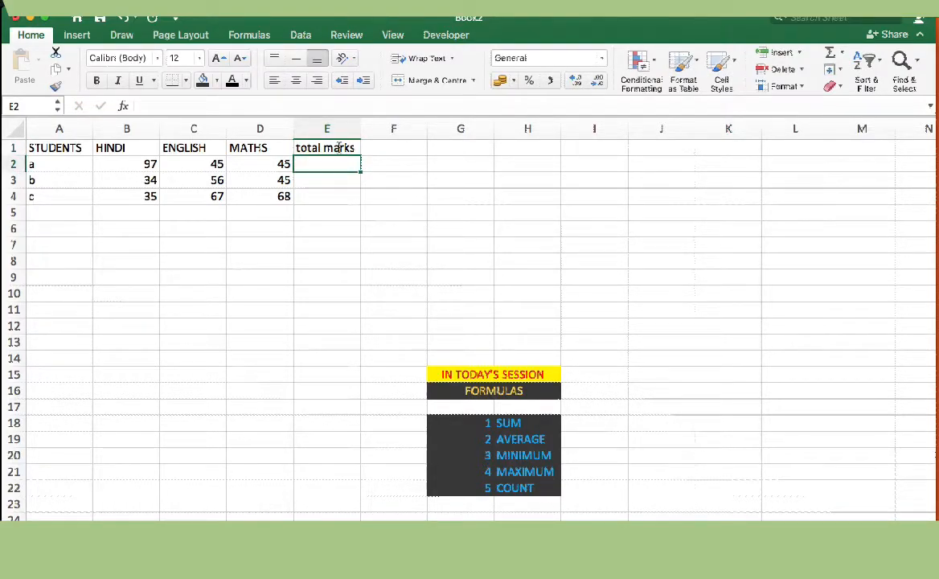
type("=")
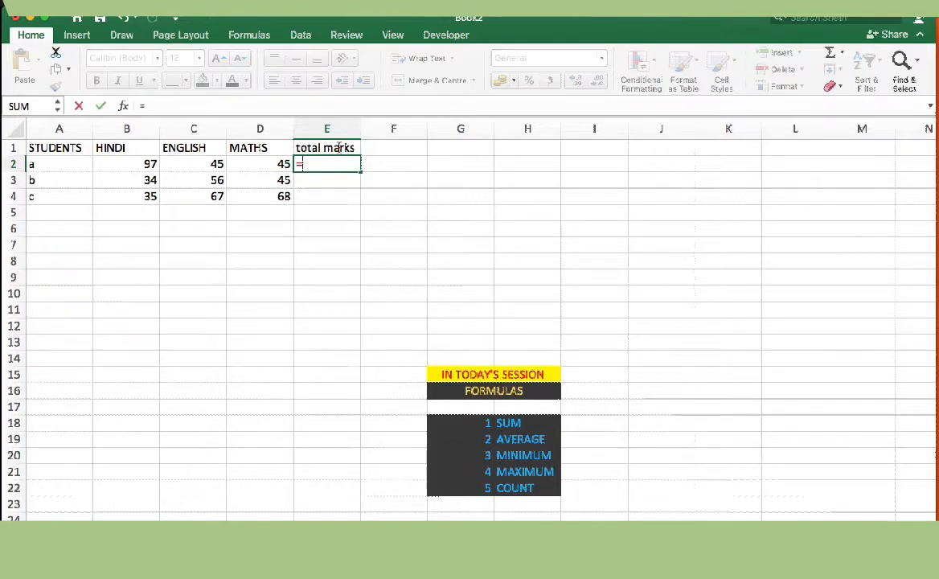
key("Escape")
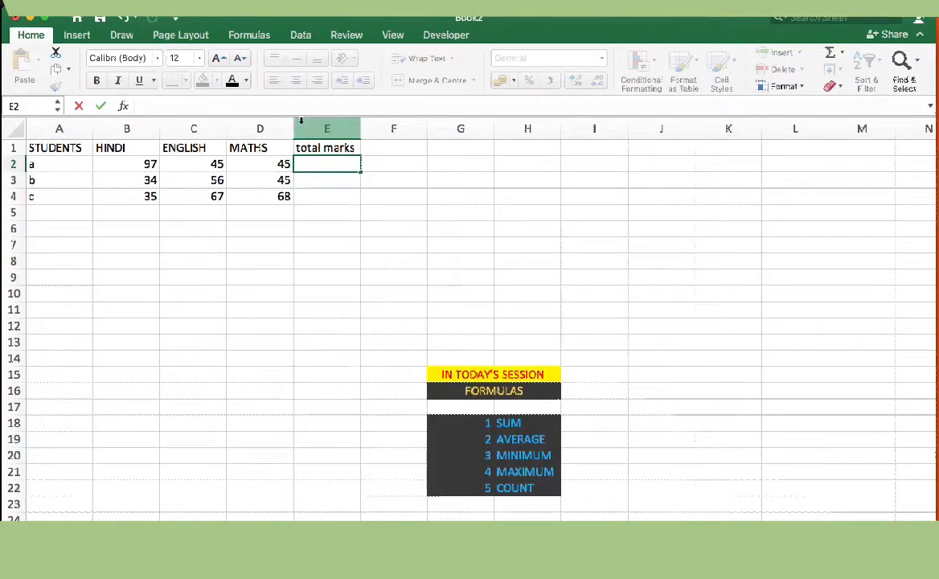
Step: Total student a's marks in cell E2 with =SUM(B2:D2) and set that cell's font colour to black
type("=sum")
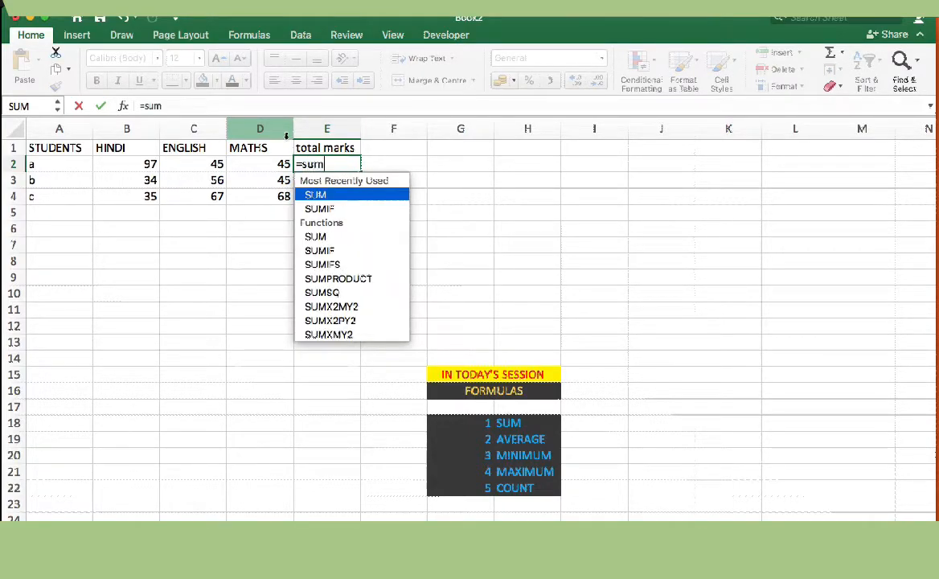
type("(")
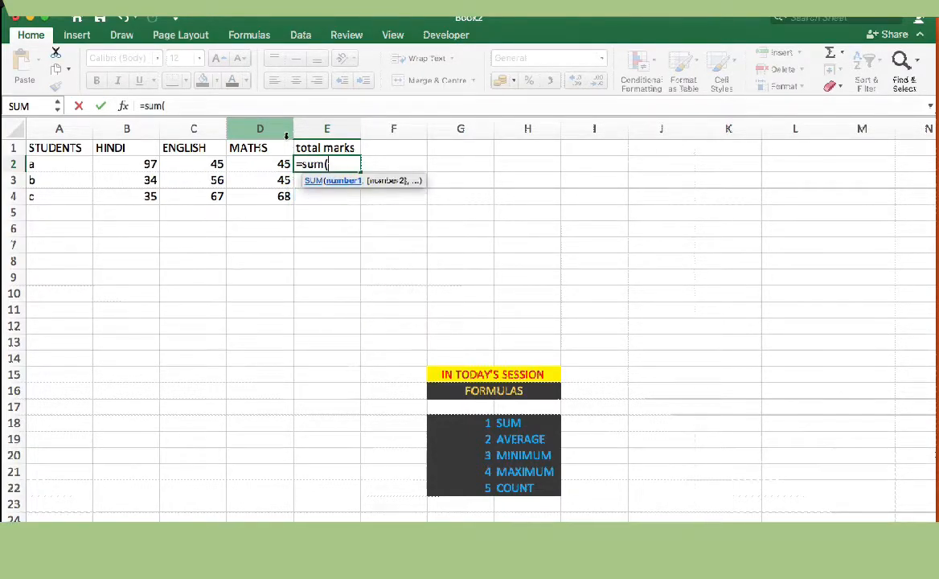
left_click(127, 165)
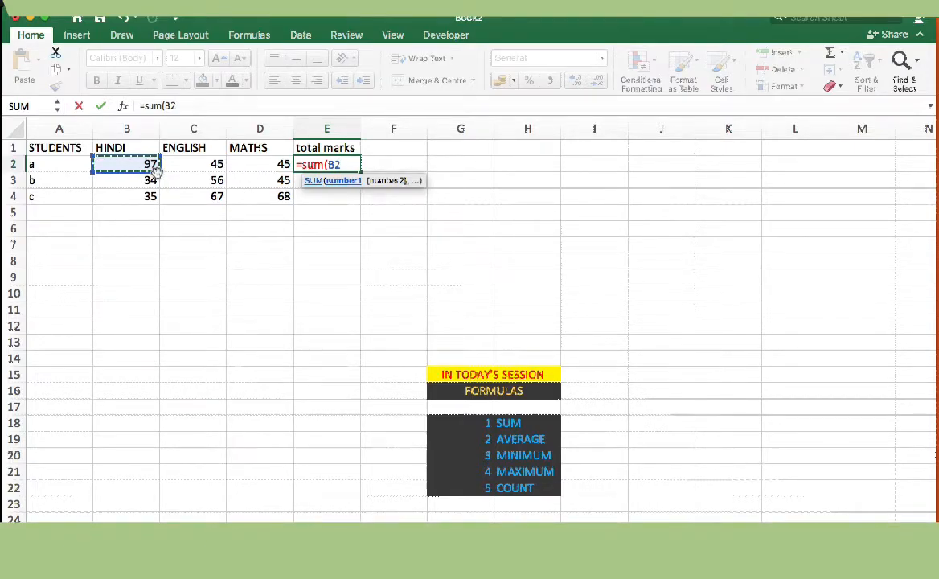
key("shift+Right")
key("shift+Right")
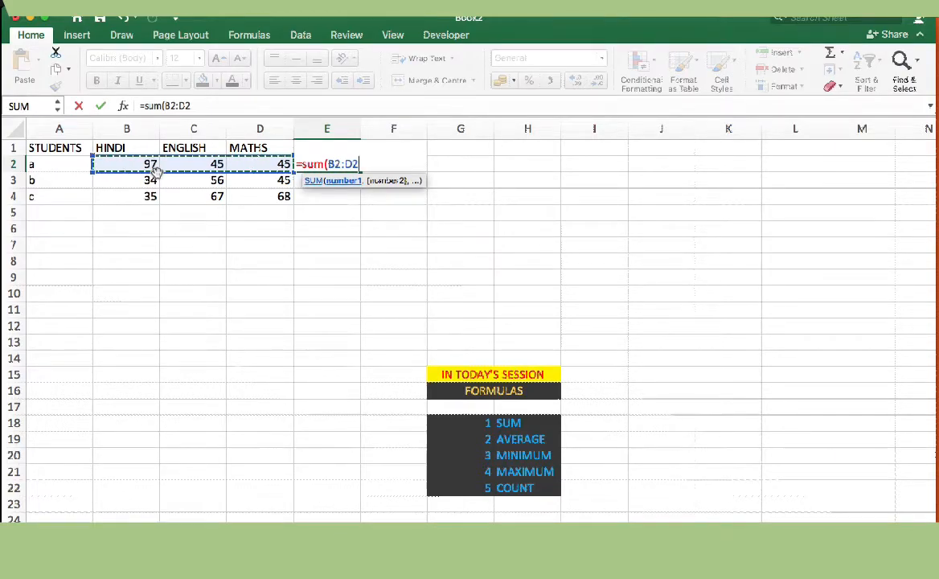
type(")")
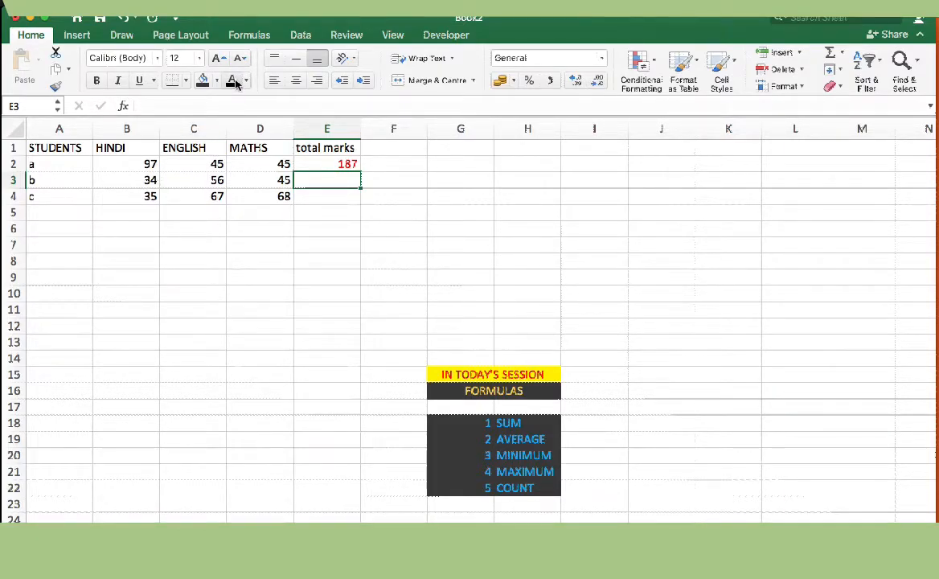
left_click(338, 164)
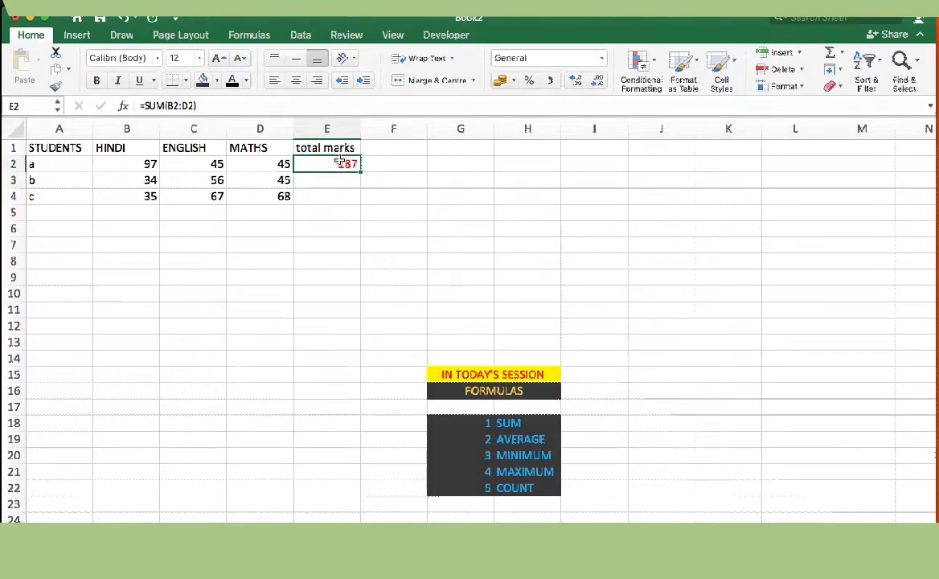
left_click(231, 81)
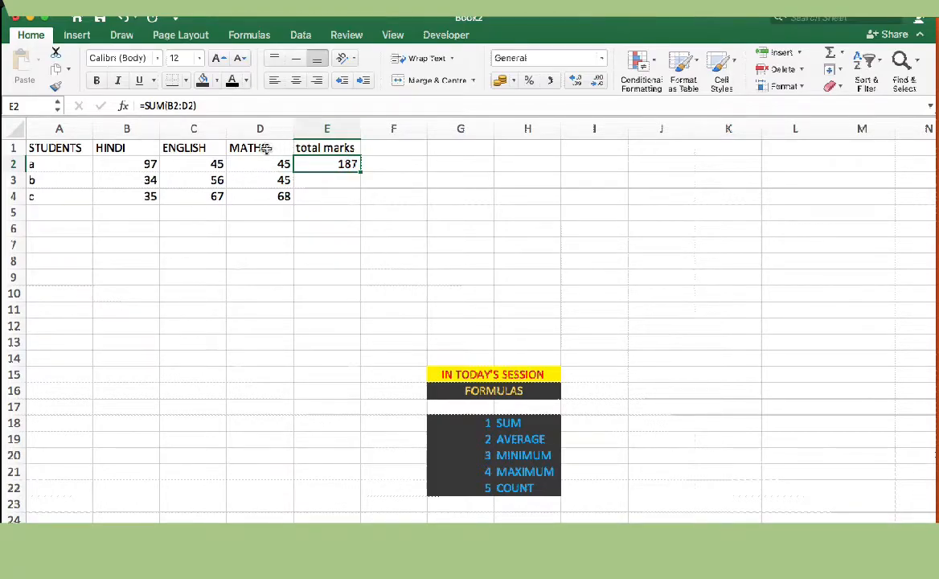
Step: Fill the SUM formula from cell E2 down through E4 to total the marks of students b and c
left_click_drag(361, 173, 346, 142)
left_click(345, 166)
double_click(346, 165)
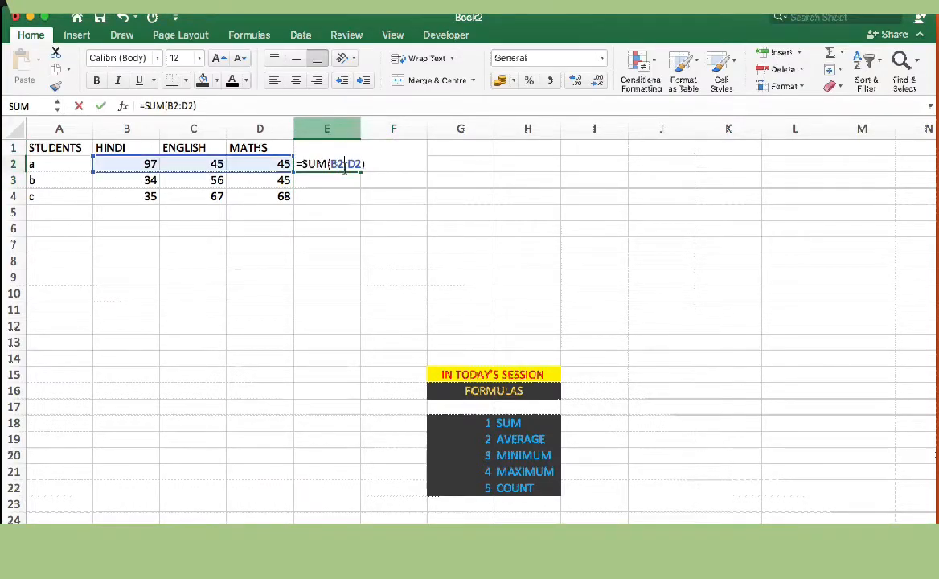
key("Return")
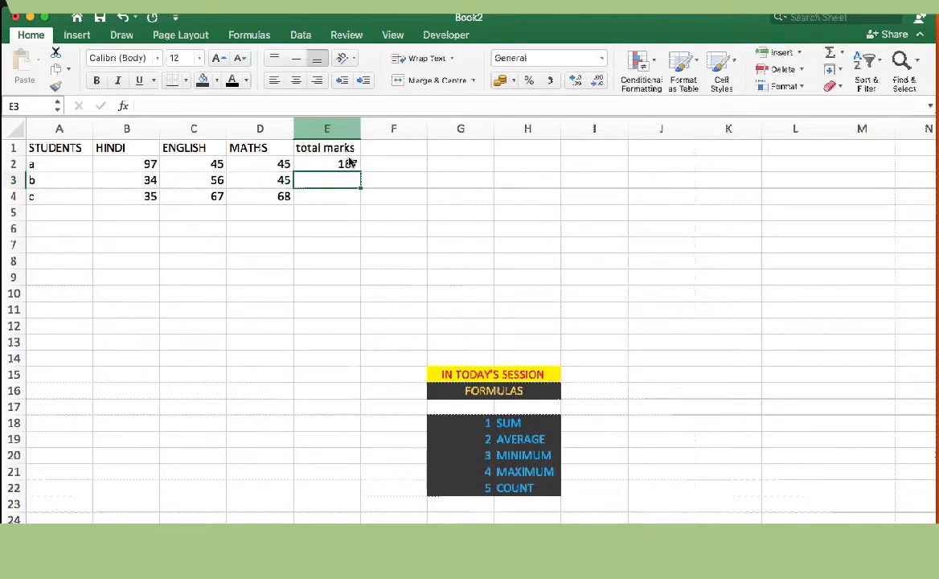
left_click(350, 165)
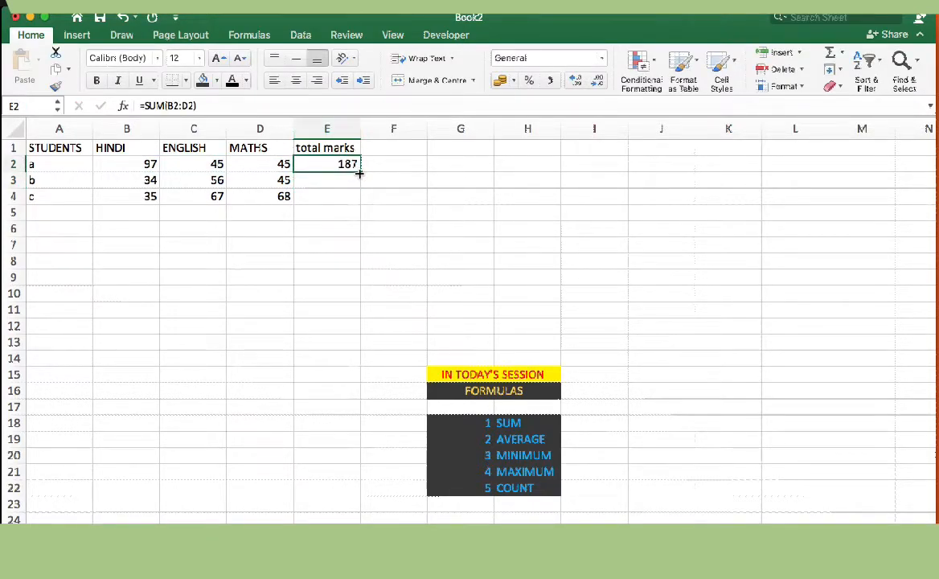
left_click_drag(361, 172, 363, 211)
left_click(383, 195)
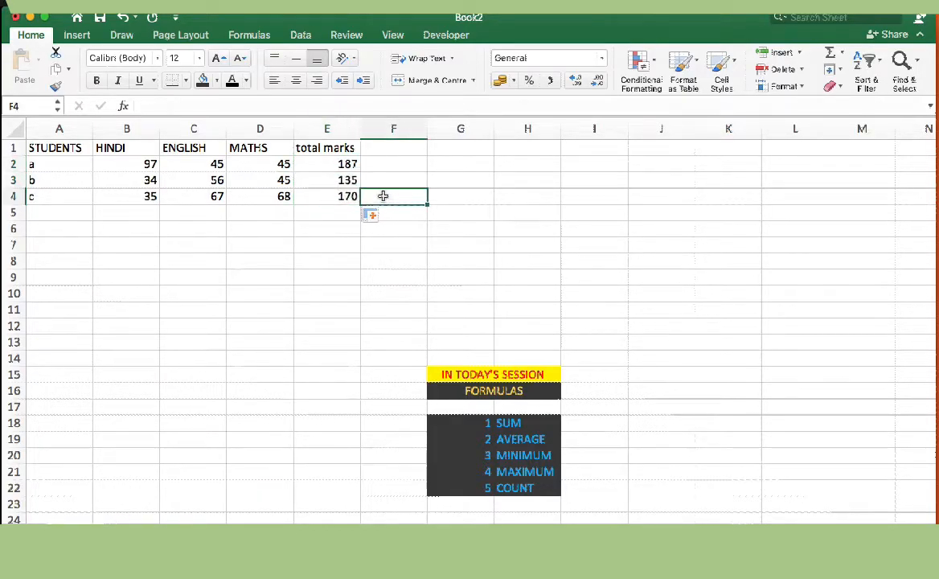
left_click(329, 193)
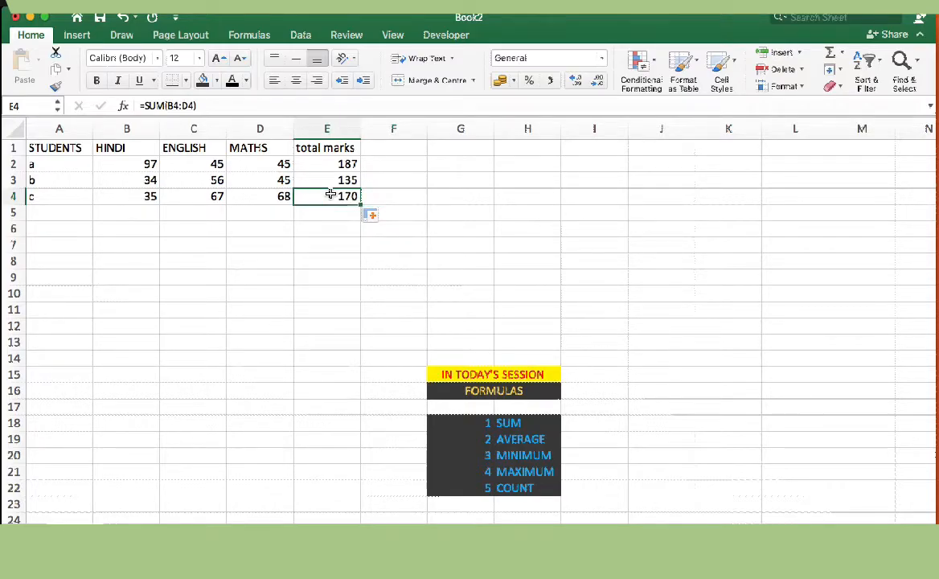
left_click(478, 208)
type("sum")
key("Return")
Step: Enter the row label sum in cell D5, directly below the MATHS marks
key("Up")
key("Left")
key("Left")
key("Left")
type("sum")
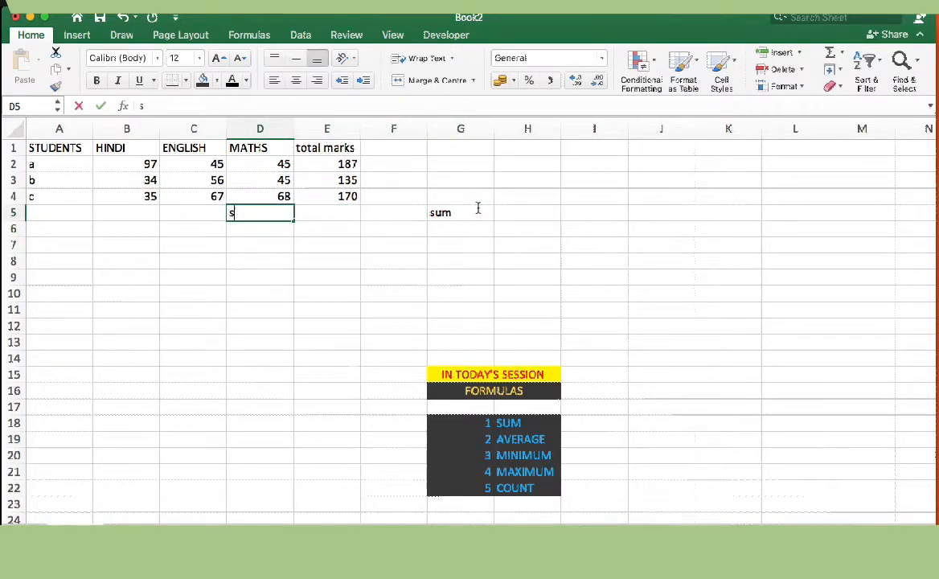
Step: Delete the misplaced sum label from cell G5
key("Right")
key("Right")
key("Right")
key("Delete")
Step: Enter the row label average in cell D6, below the sum label
key("Down")
key("Left")
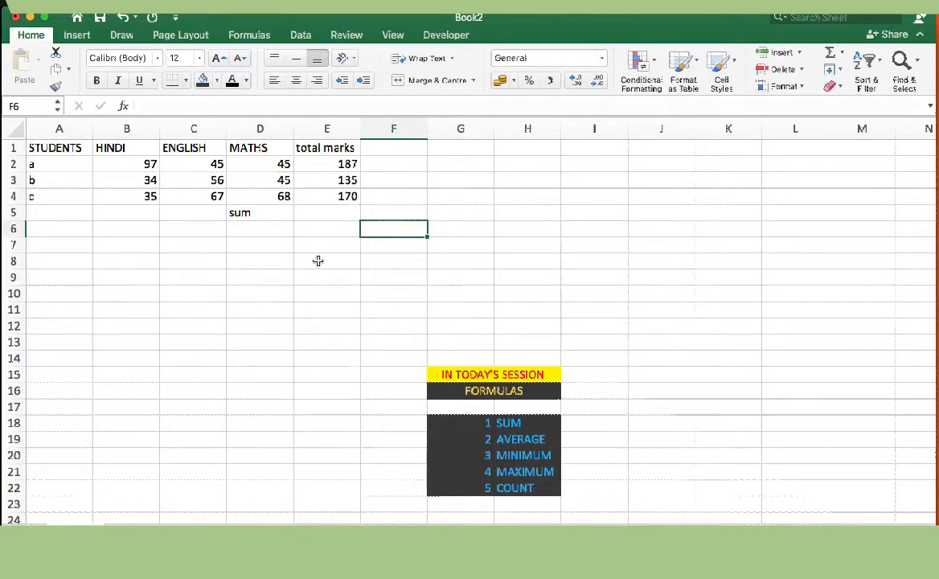
left_click(282, 233)
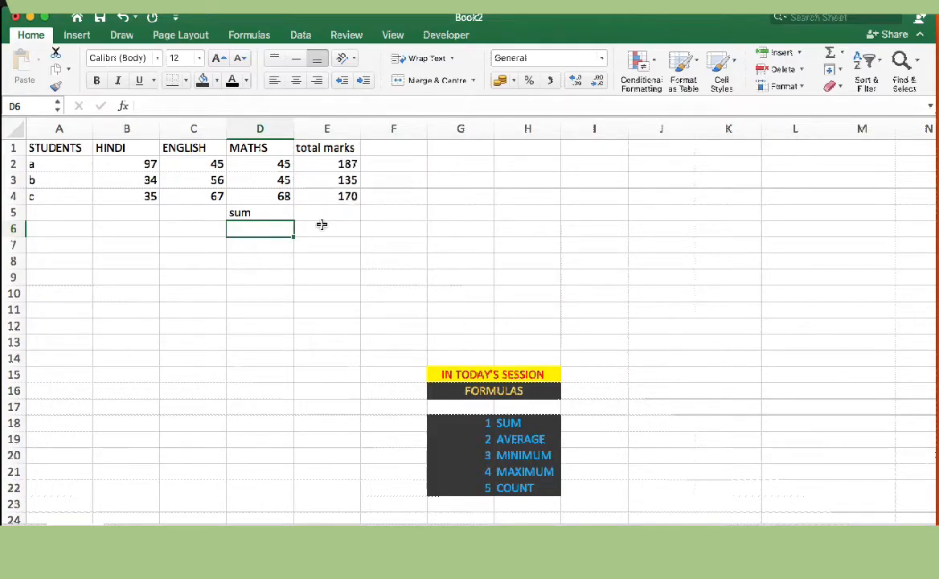
type("avegar")
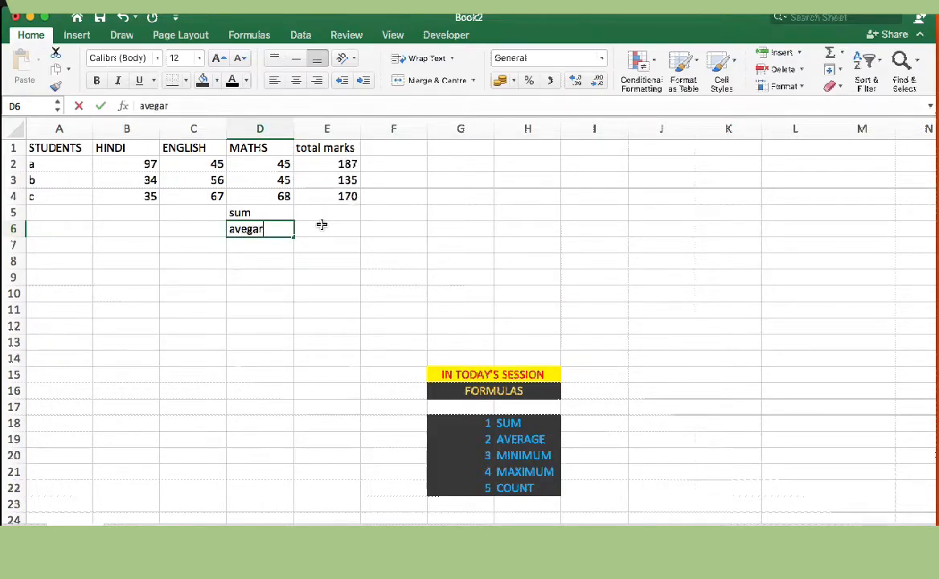
key("BackSpace")
key("BackSpace")
key("BackSpace")
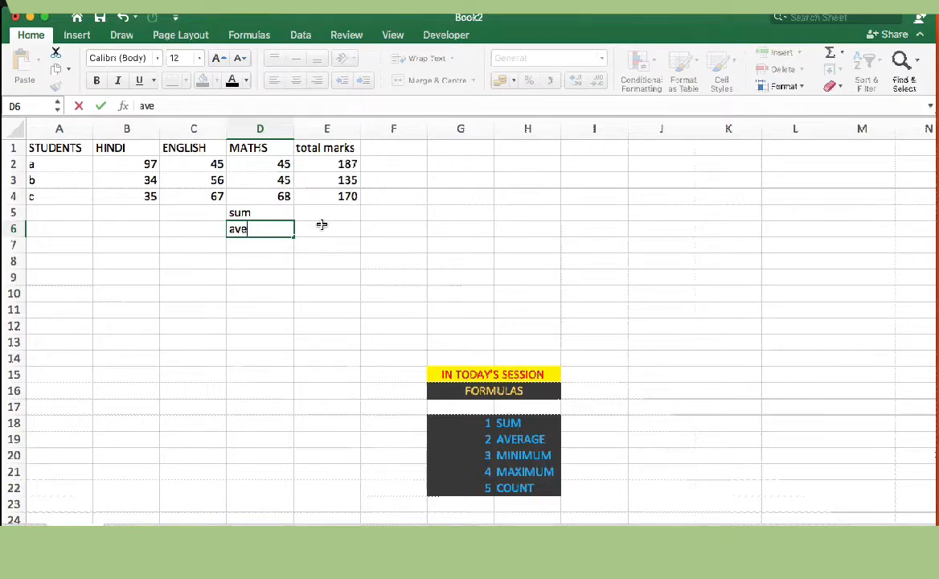
type("rage")
left_click(321, 224)
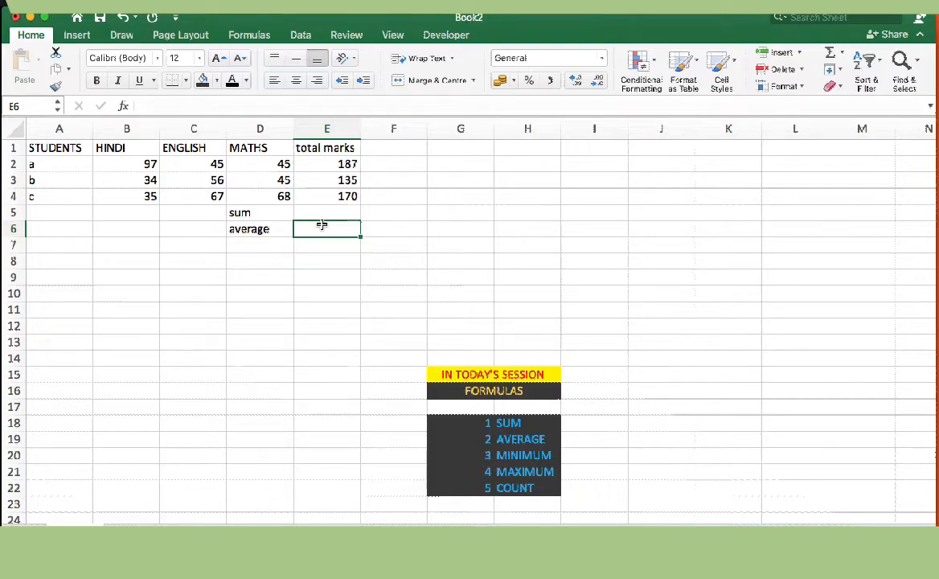
Step: Add up the three students' total marks in cell E5 with the formula =SUM(E2:E4)
key("Up")
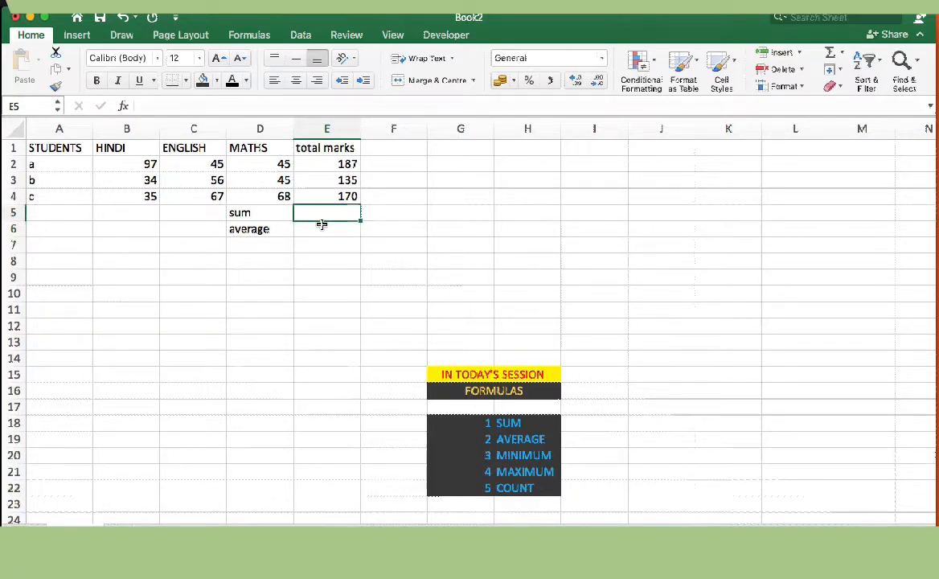
type("=sum")
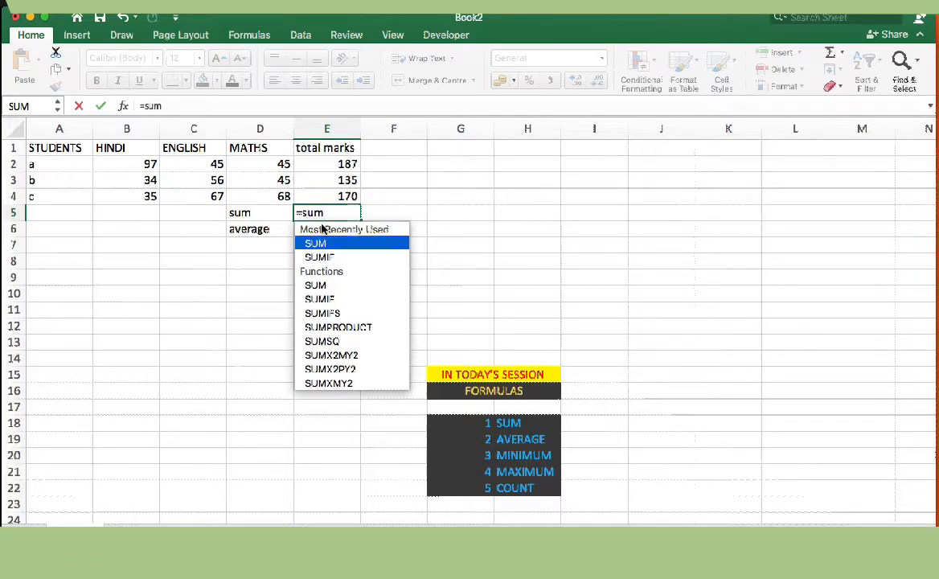
type("(")
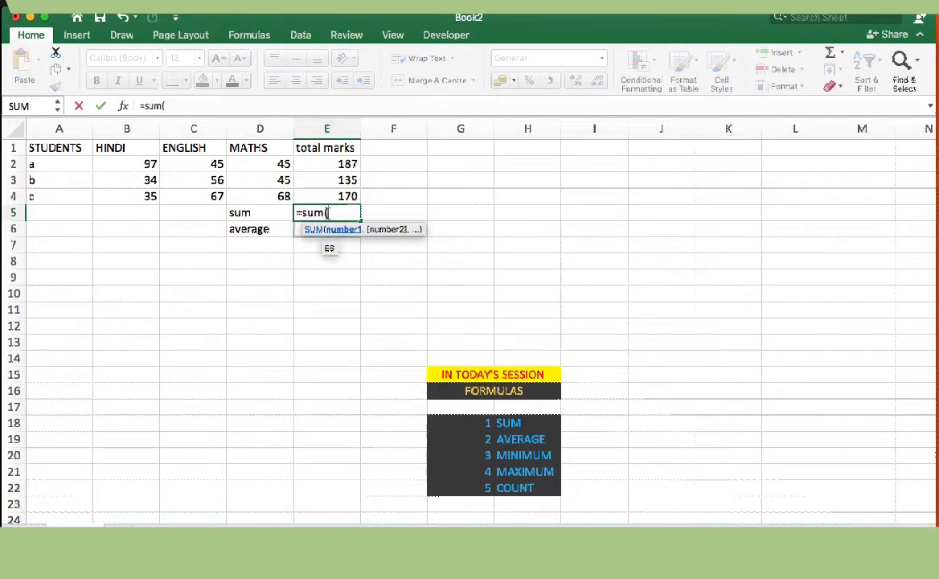
left_click(353, 162)
key("shift+Down")
key("shift+Down")
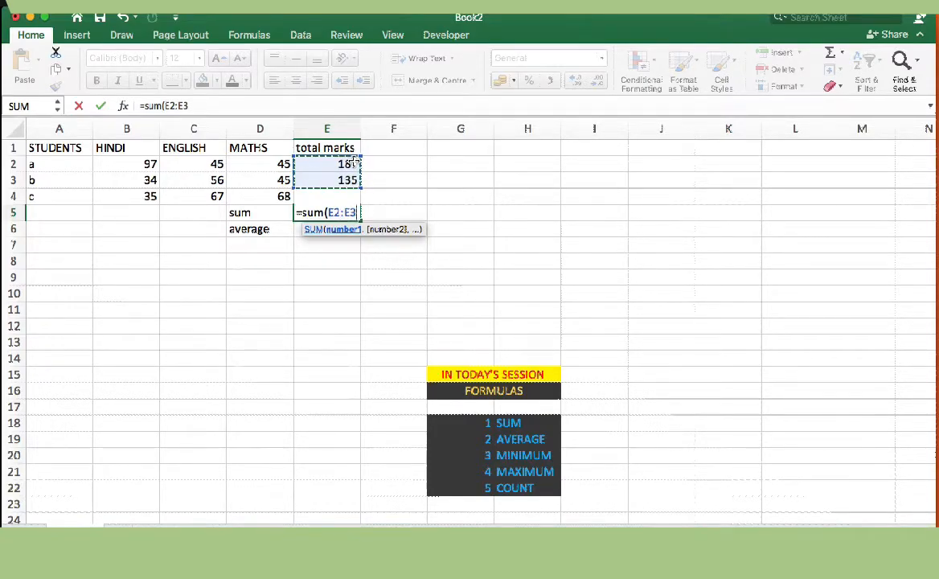
type(")")
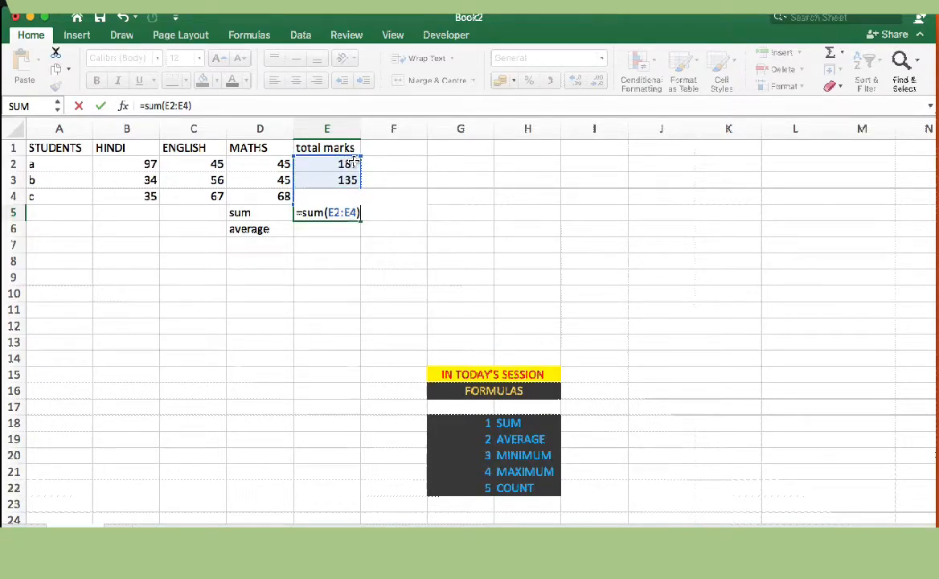
key("Return")
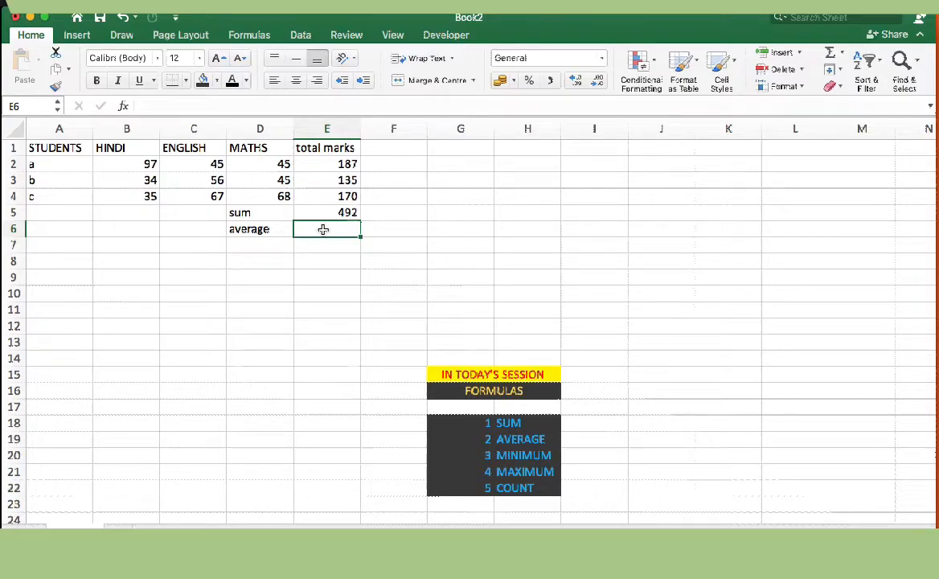
Step: Calculate the average of the three students' total marks in cell E6 with the formula =AVERAGE(E2:E4)
type("=")
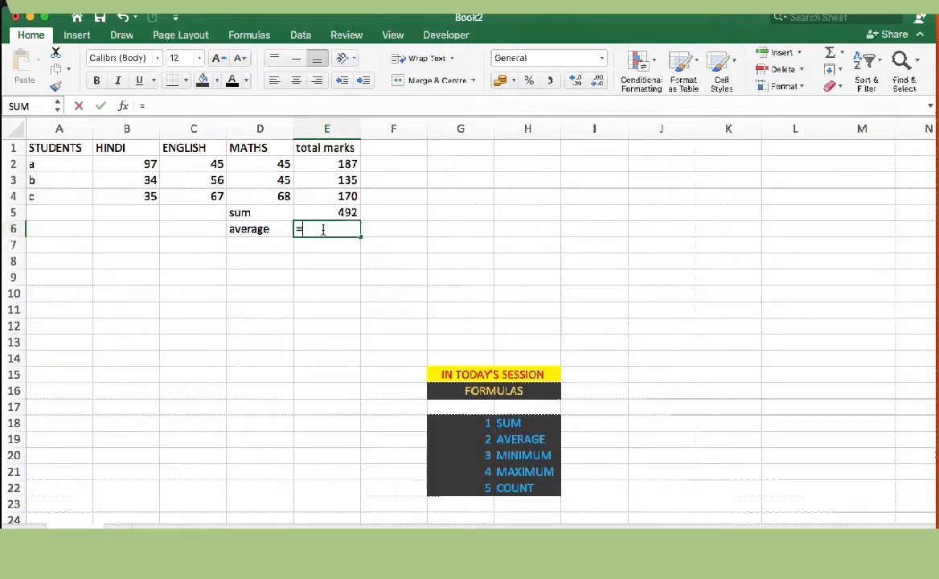
type("avea")
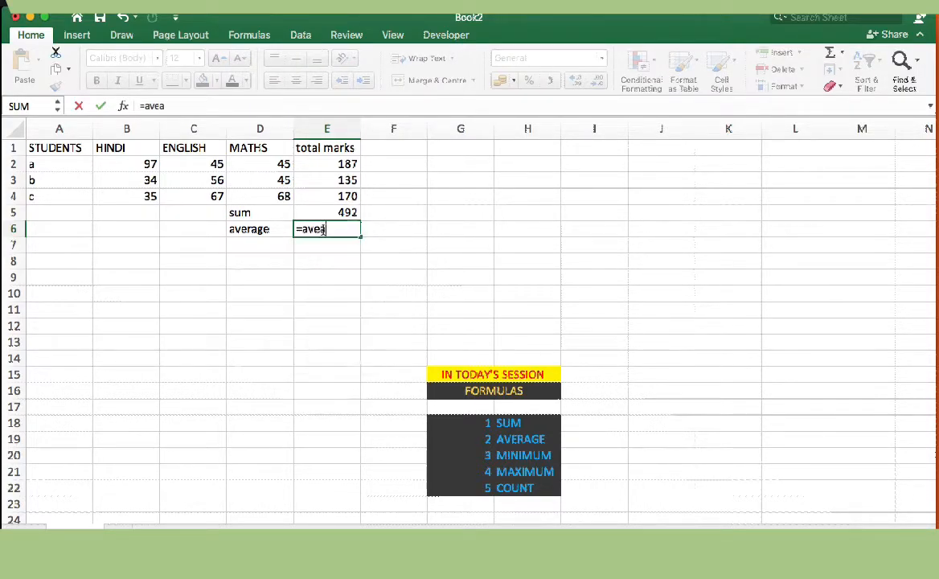
key("BackSpace")
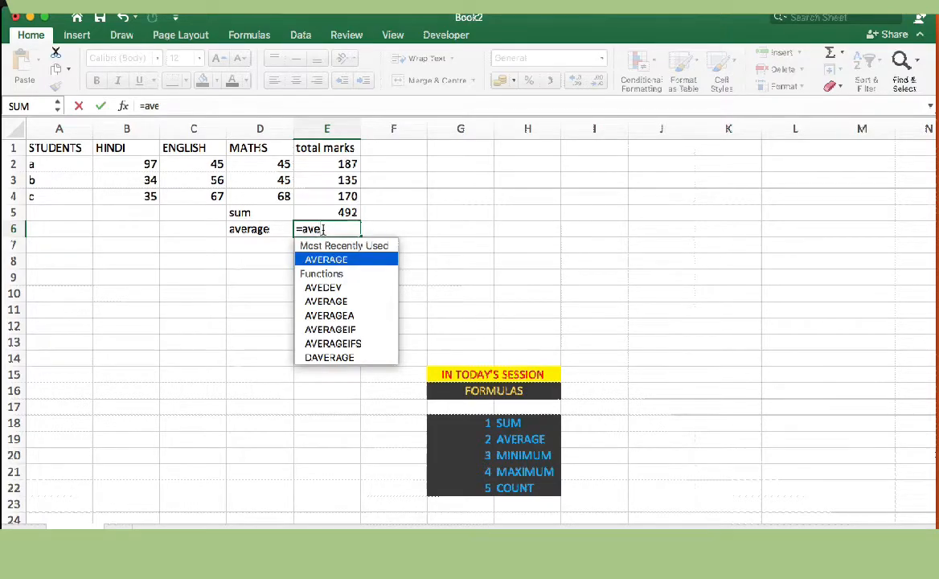
type("rage(")
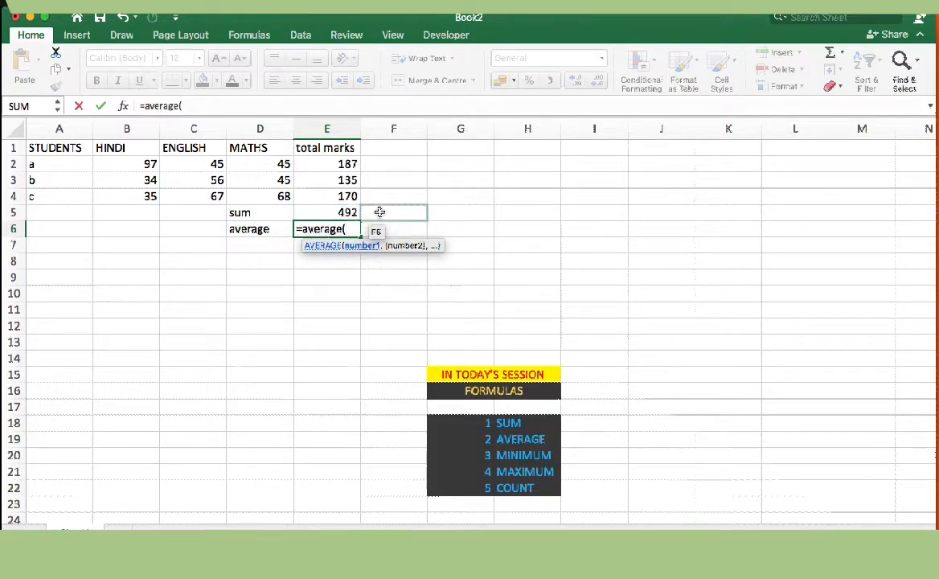
left_click(345, 165)
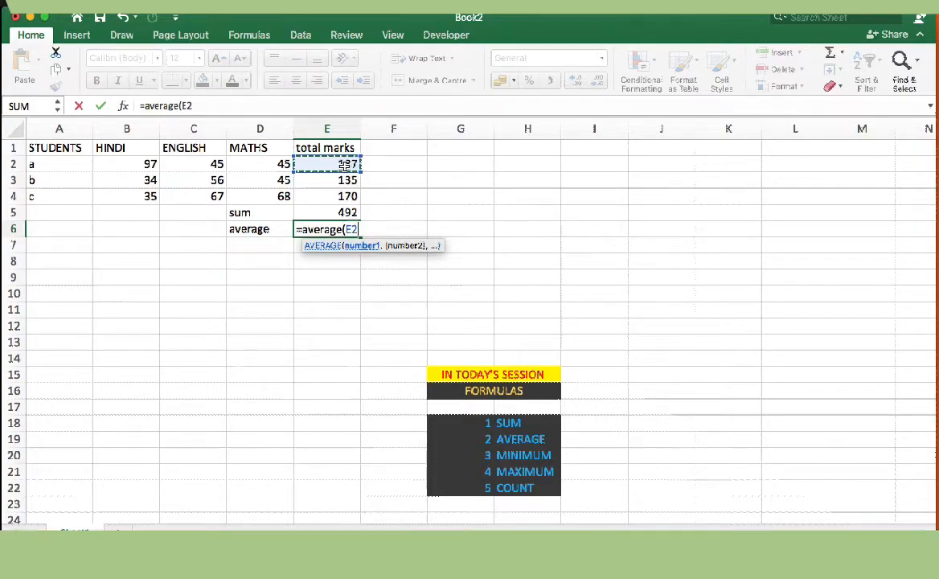
key("shift+Down")
key("shift+Down")
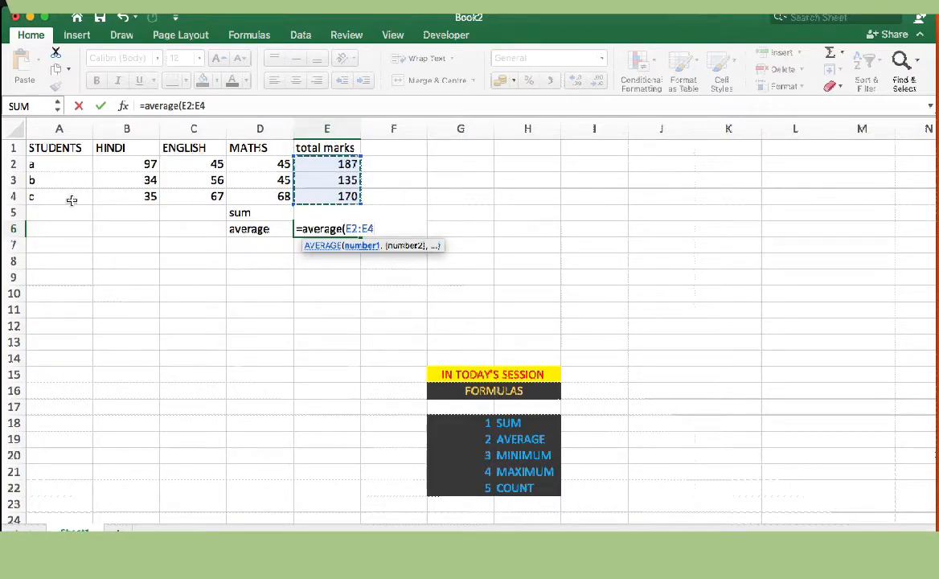
type(")")
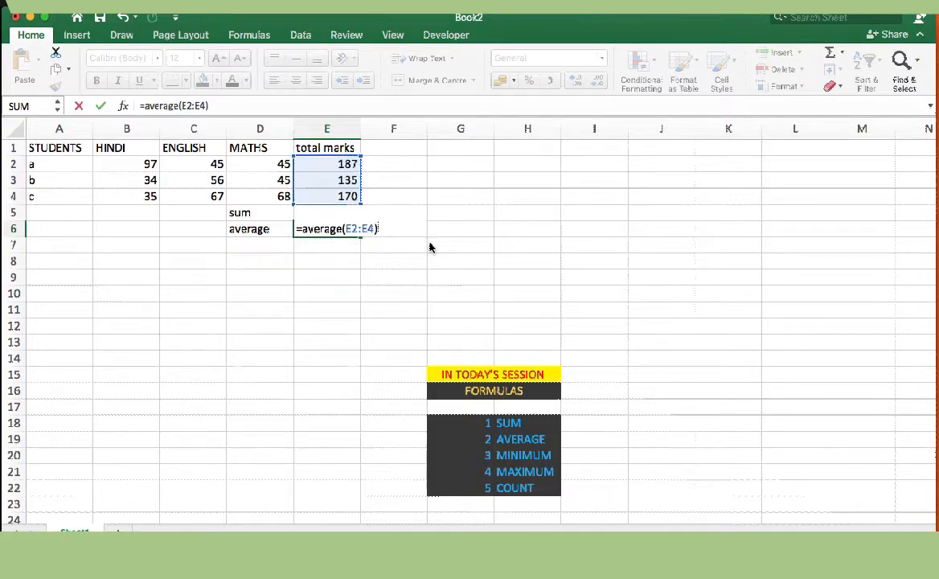
key("Return")
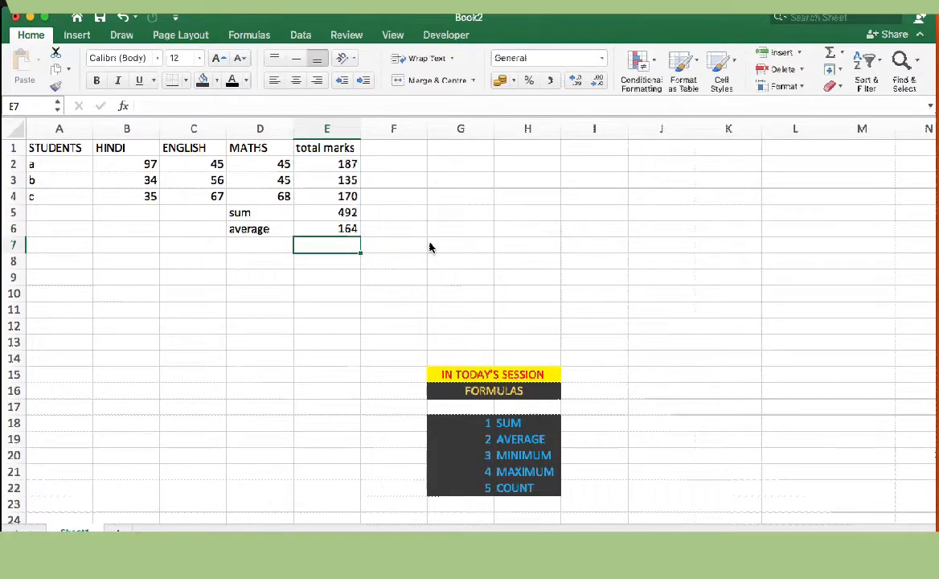
left_click(348, 228)
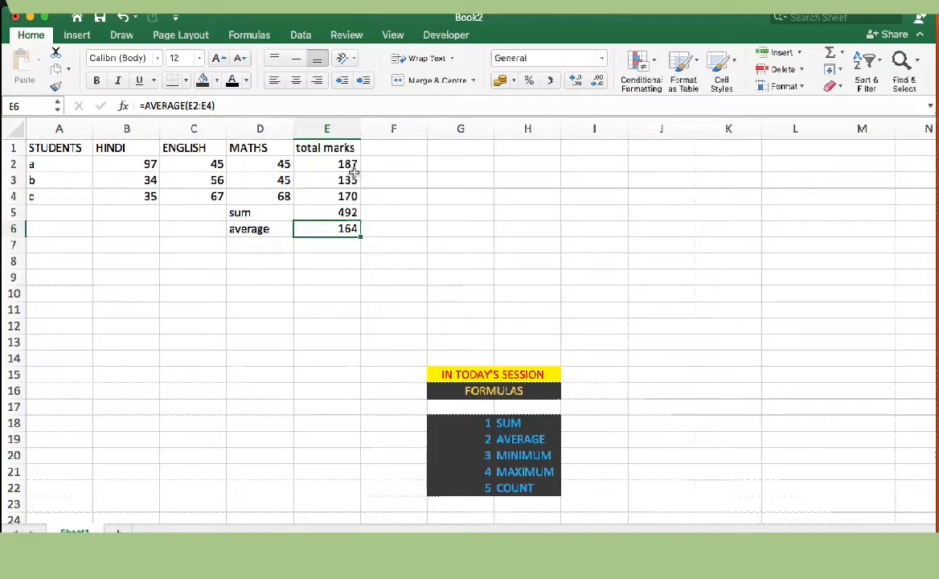
left_click_drag(351, 165, 326, 180)
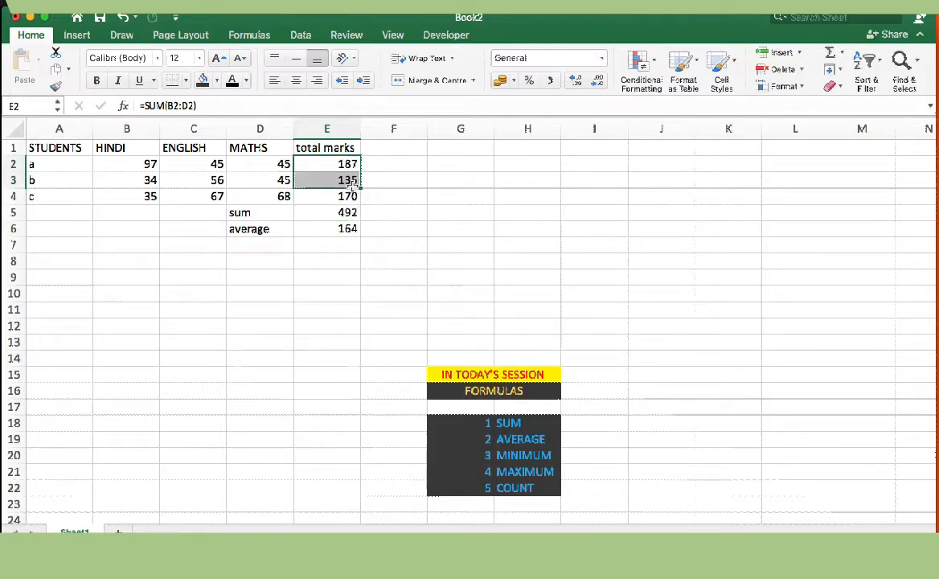
left_click(346, 229)
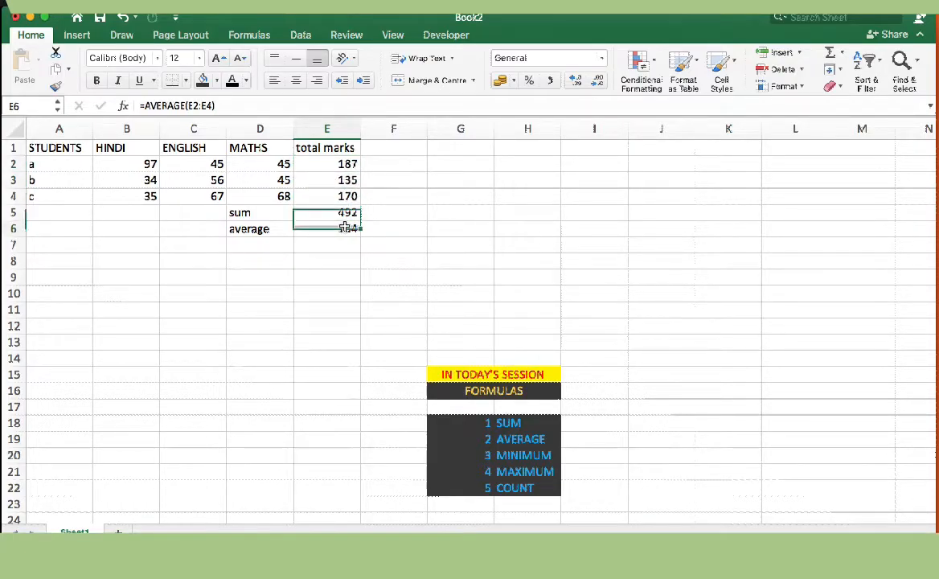
Step: Enter the row label minimum in cell D7, below the average label
left_click(280, 250)
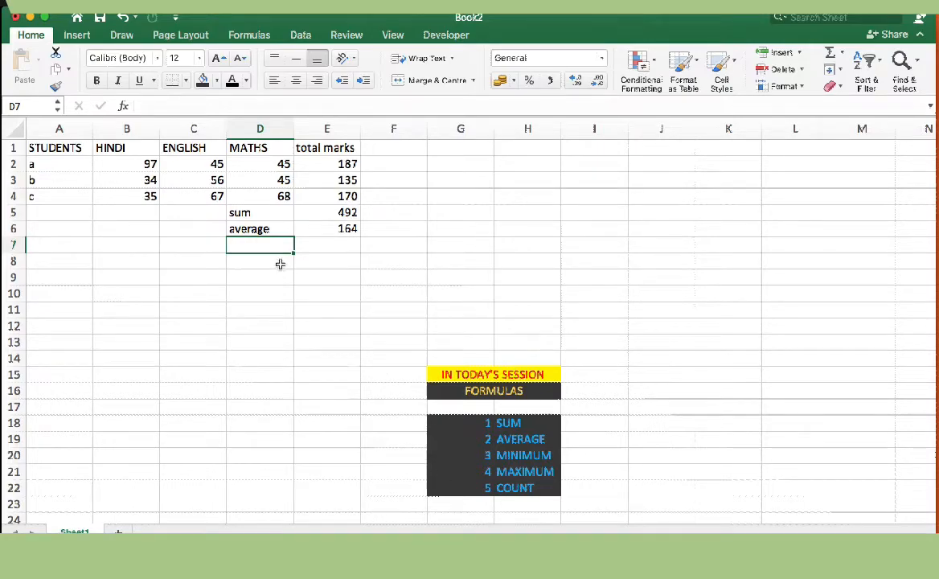
type("mini")
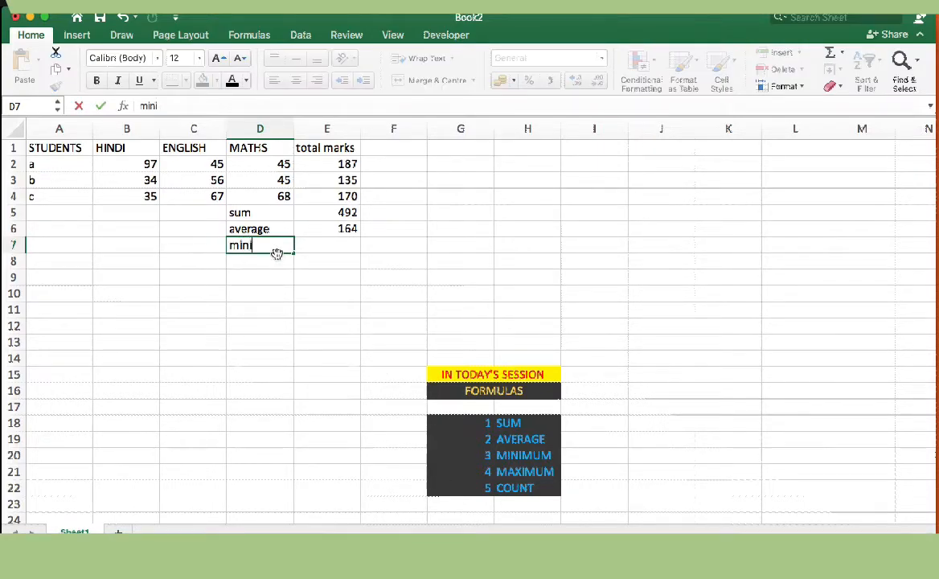
type("mum")
key("Tab")
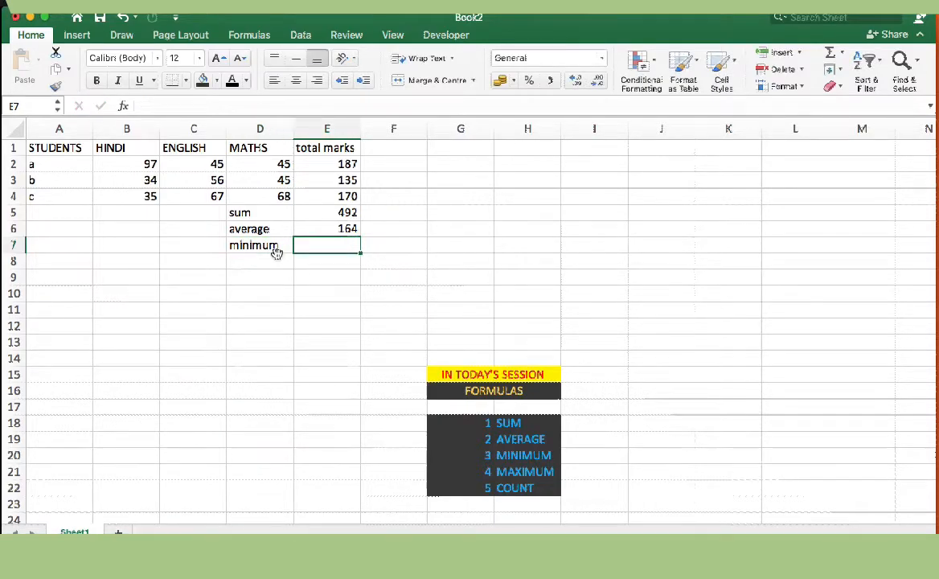
Step: Find the lowest of the three students' total marks in cell E7 with the formula =MIN(E2:E4)
left_click(326, 182)
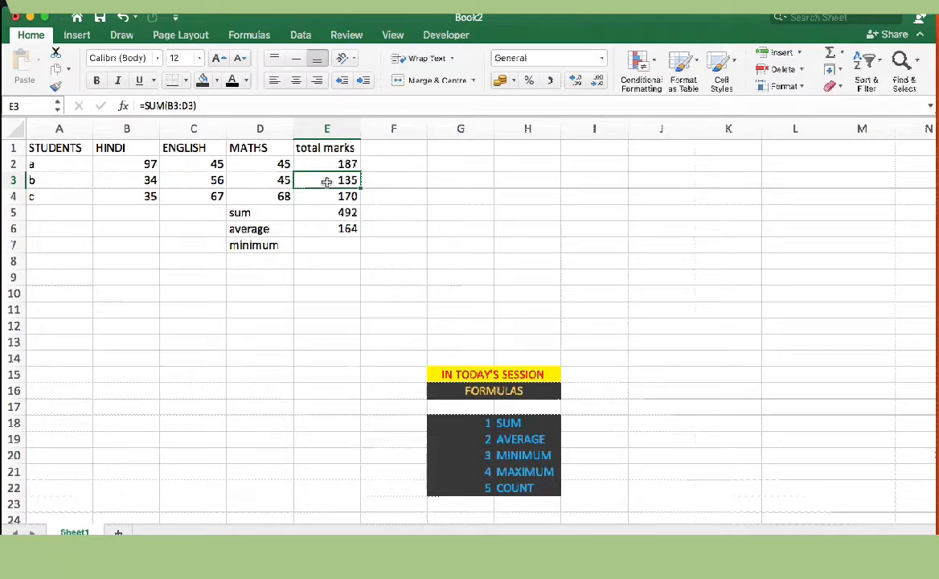
left_click(328, 248)
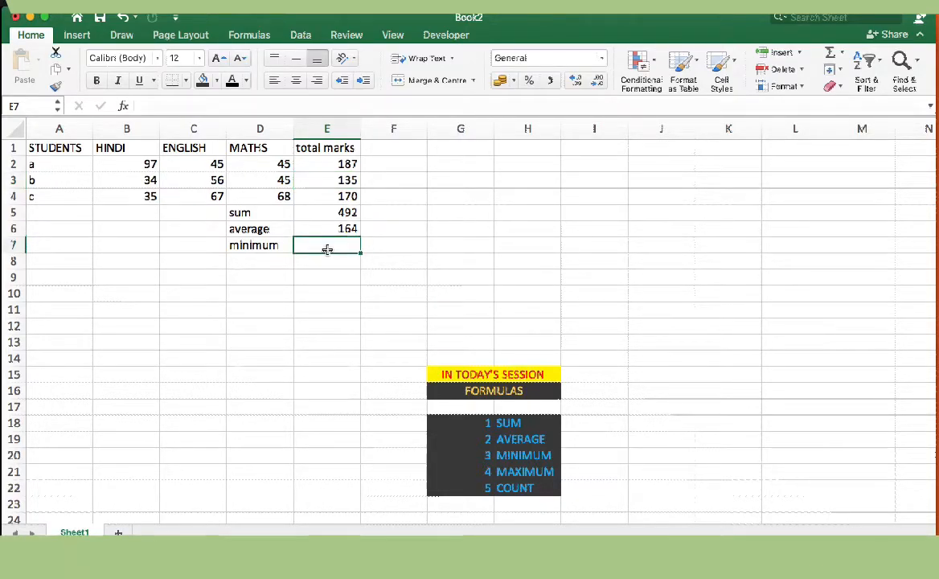
type("=min")
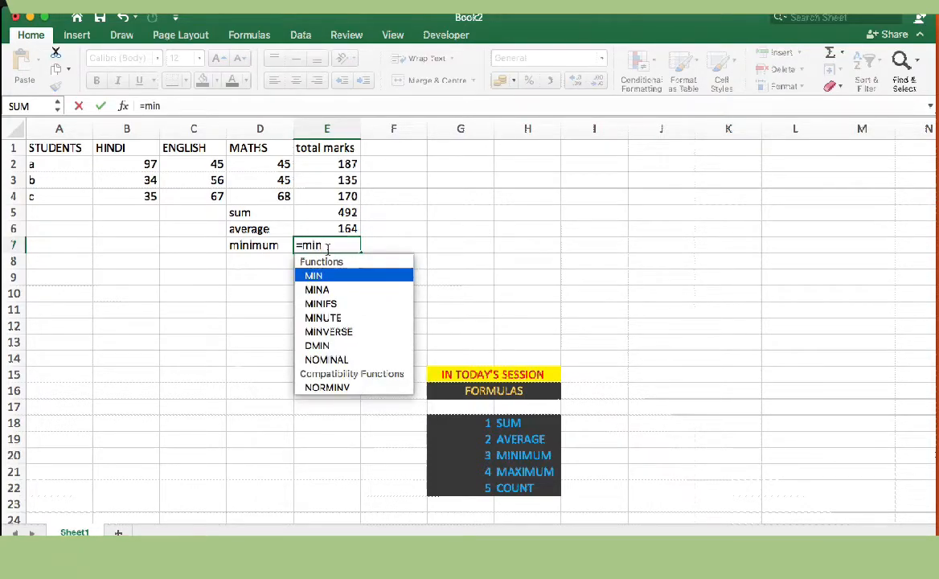
type("(")
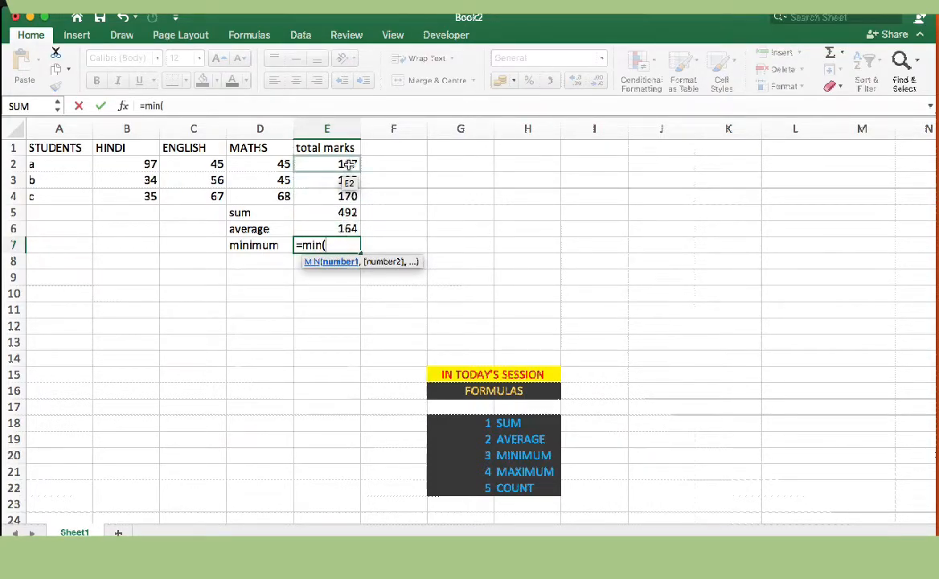
left_click(347, 164)
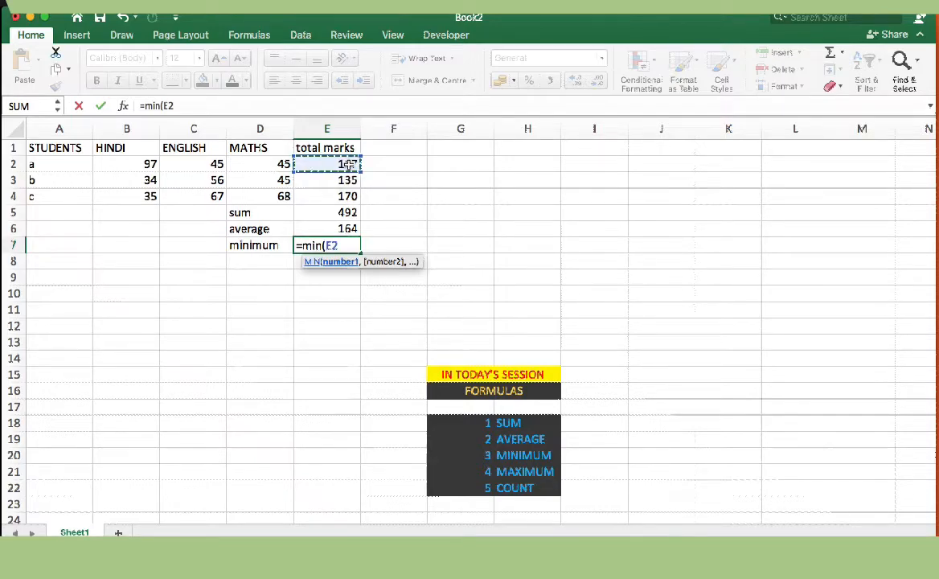
key("shift+Down")
key("shift+Down")
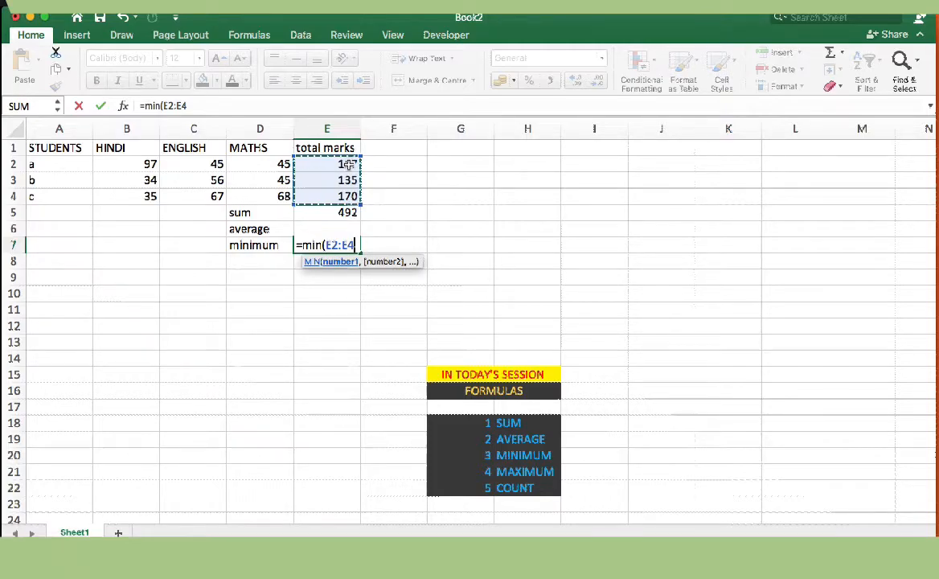
type(")")
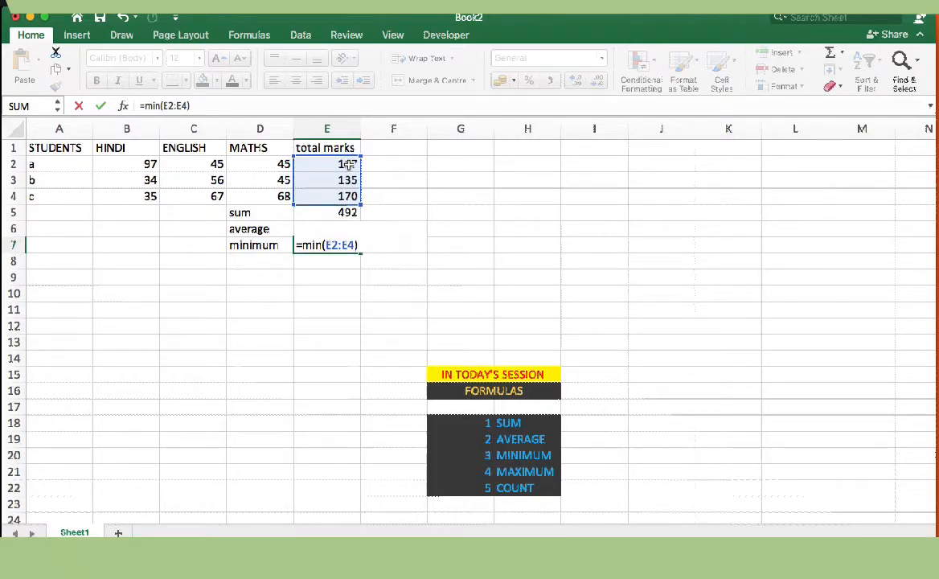
key("Return")
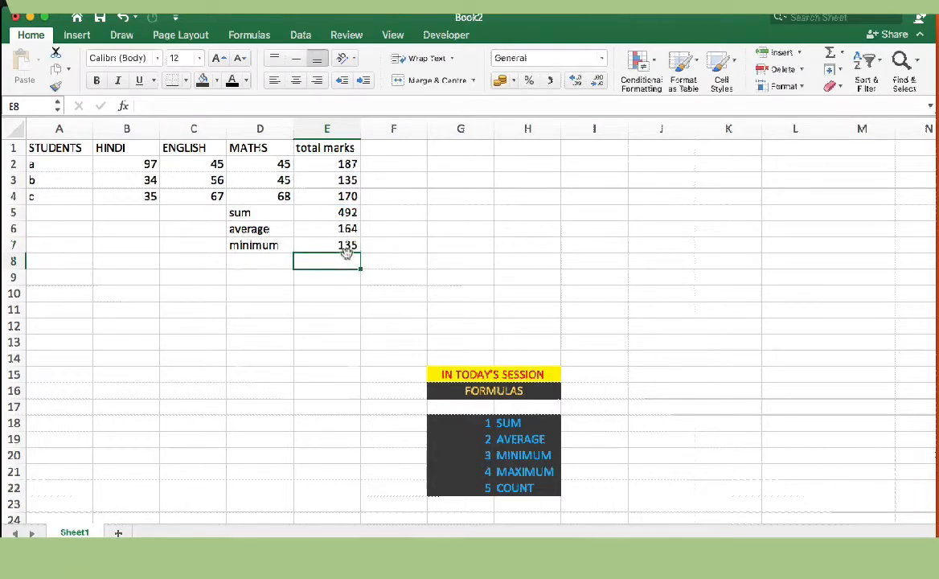
left_click(346, 249)
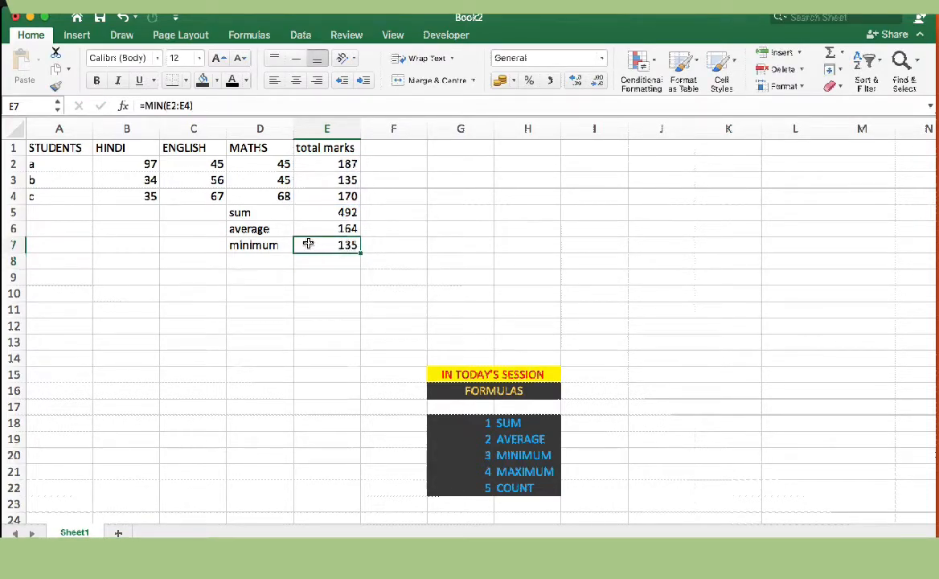
left_click(321, 185)
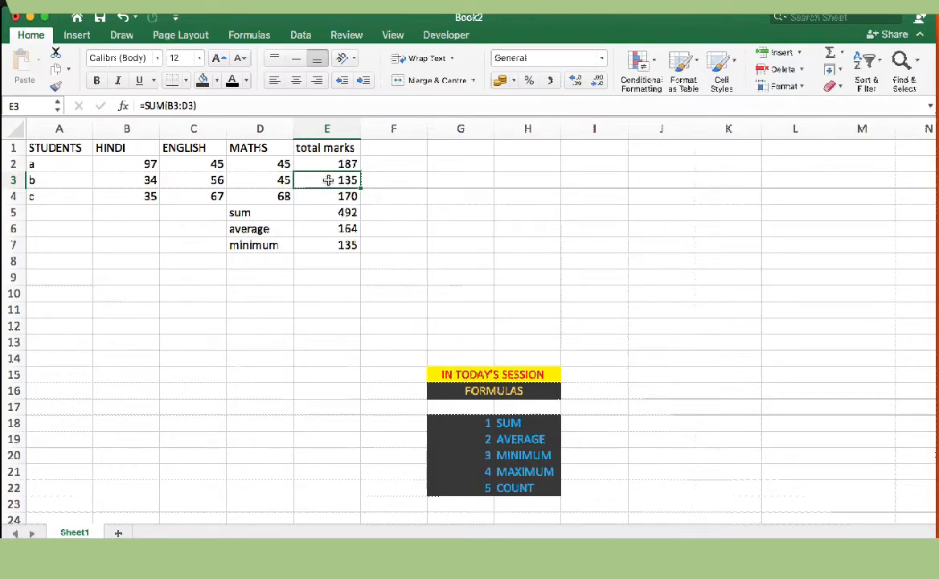
left_click(315, 241)
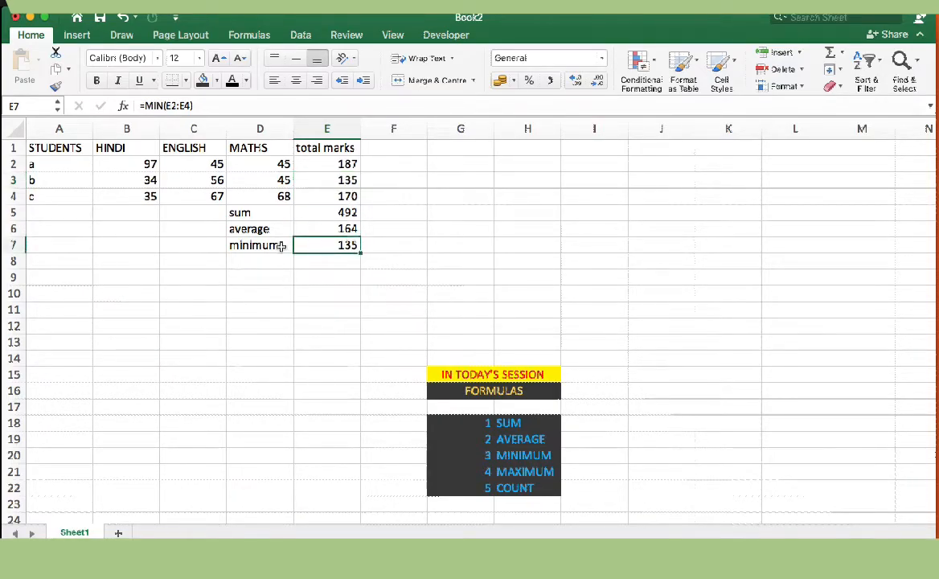
Step: Enter the row label maximum in cell D8, below the minimum label
left_click(272, 264)
type("ma")
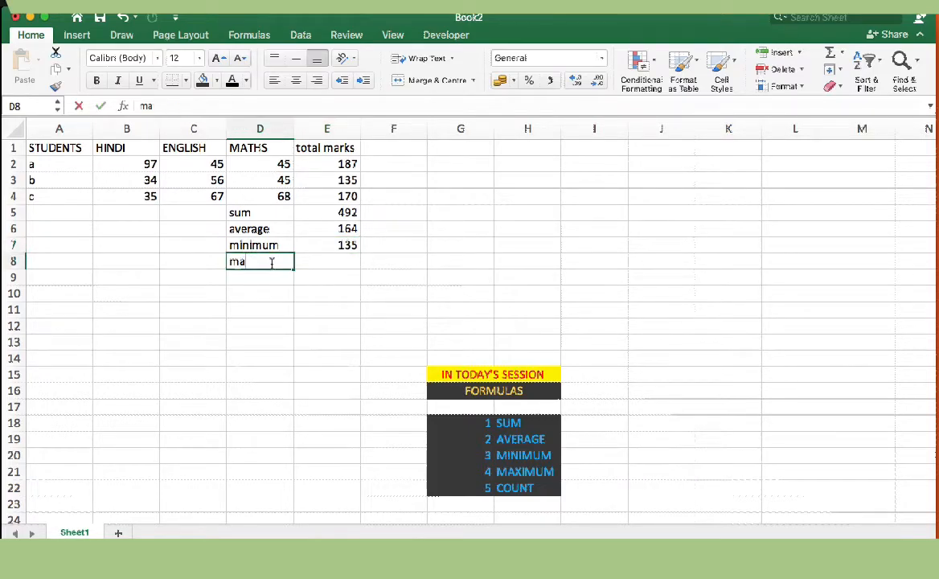
type("ximum")
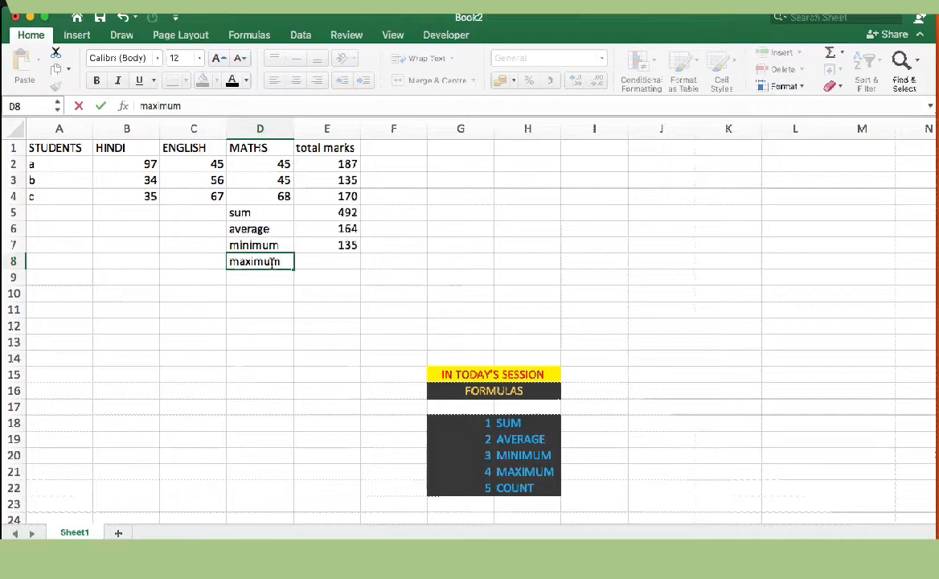
key("Tab")
Step: Find the highest of the three students' total marks in cell E8 with the formula =MAX(E2:E4)
type("=")
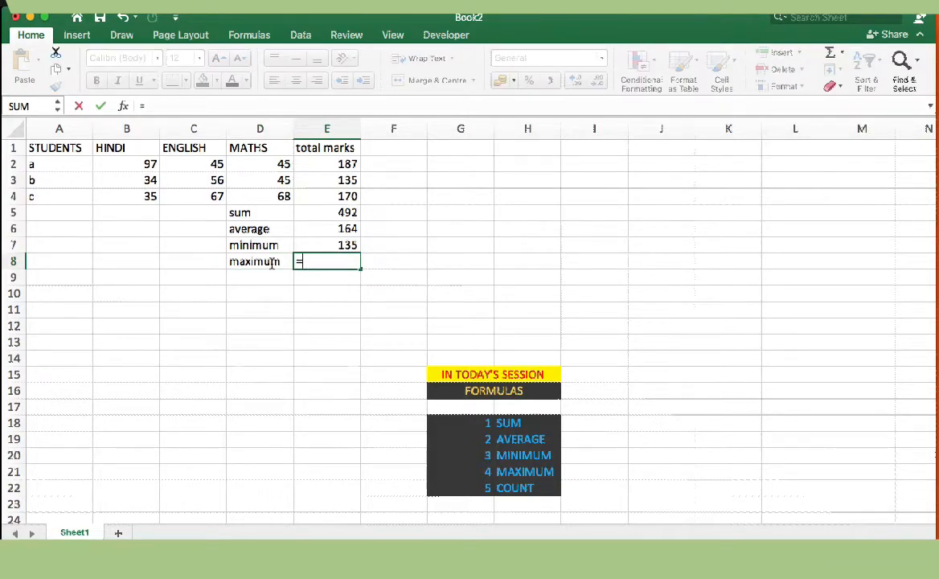
left_click(319, 246)
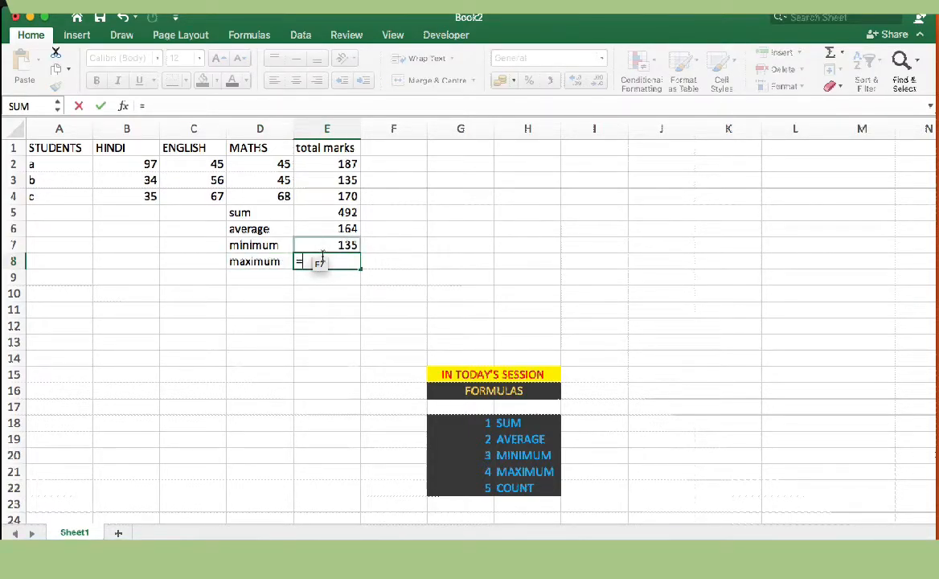
type("max")
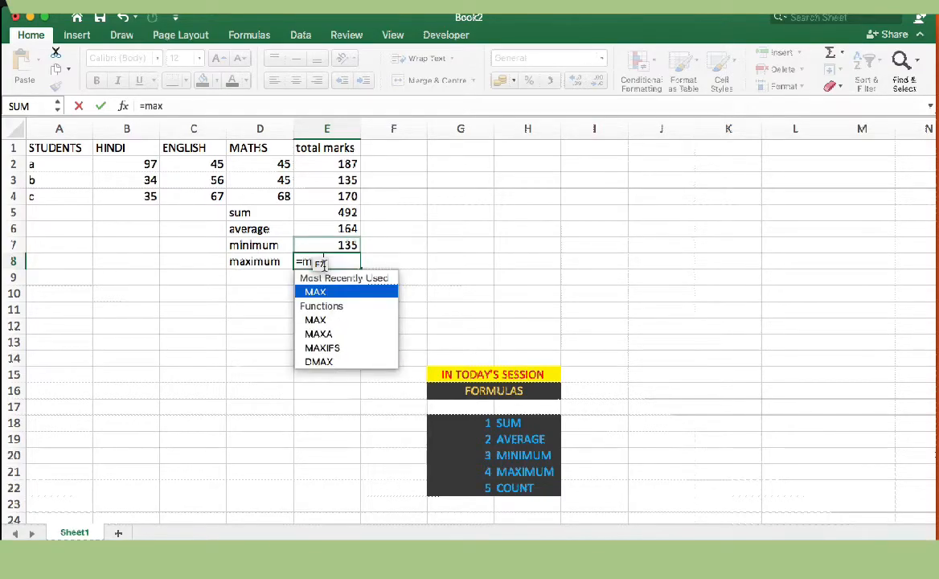
type("(")
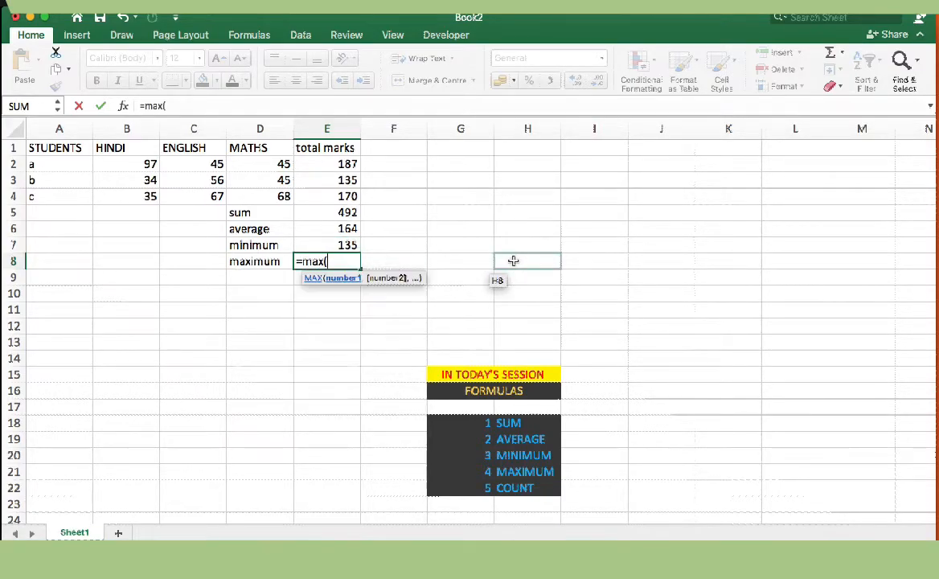
left_click(341, 161)
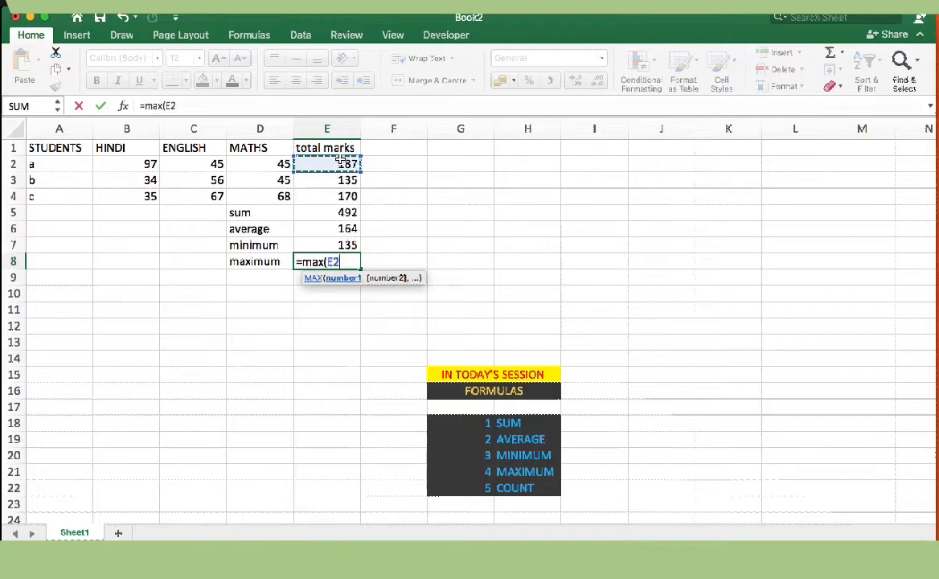
key("shift+Down")
key("shift+Down")
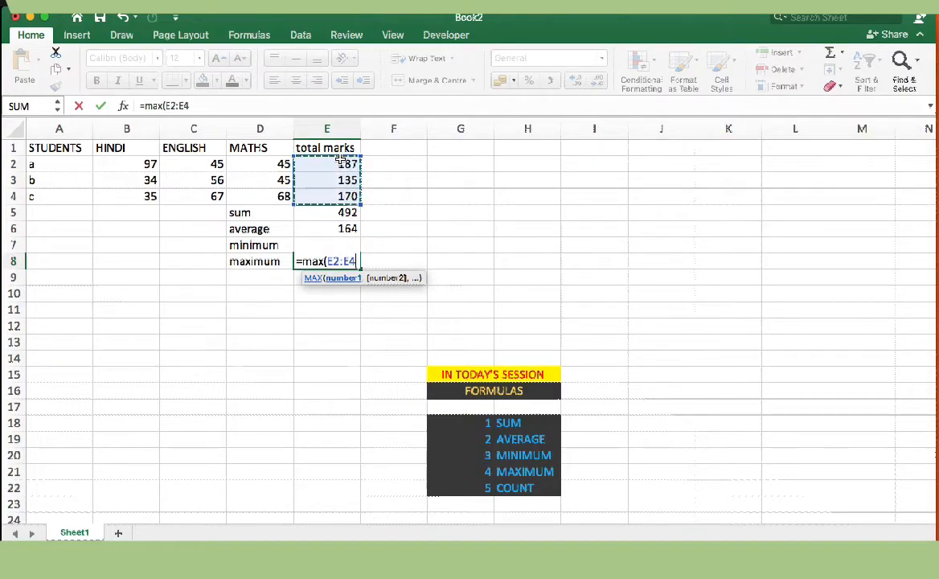
type(")")
key("Return")
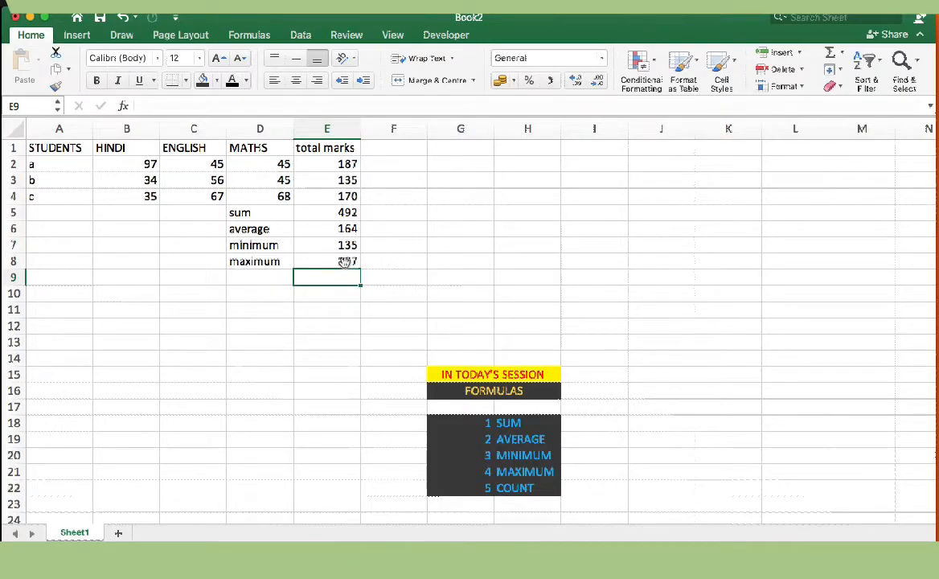
left_click(342, 261)
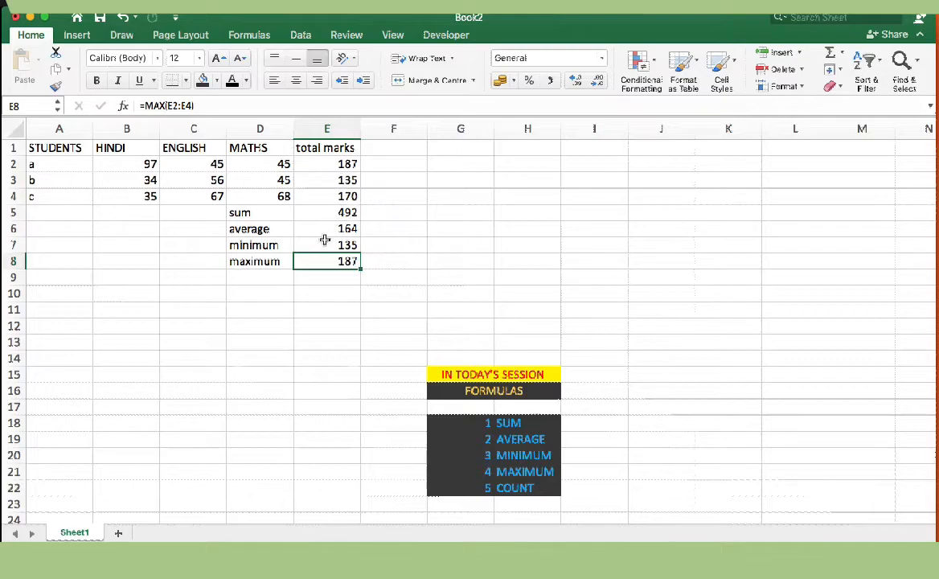
Step: Number the formula rows 1 to 5 in cells C5 to C9, starting beside the sum label
left_click(271, 277)
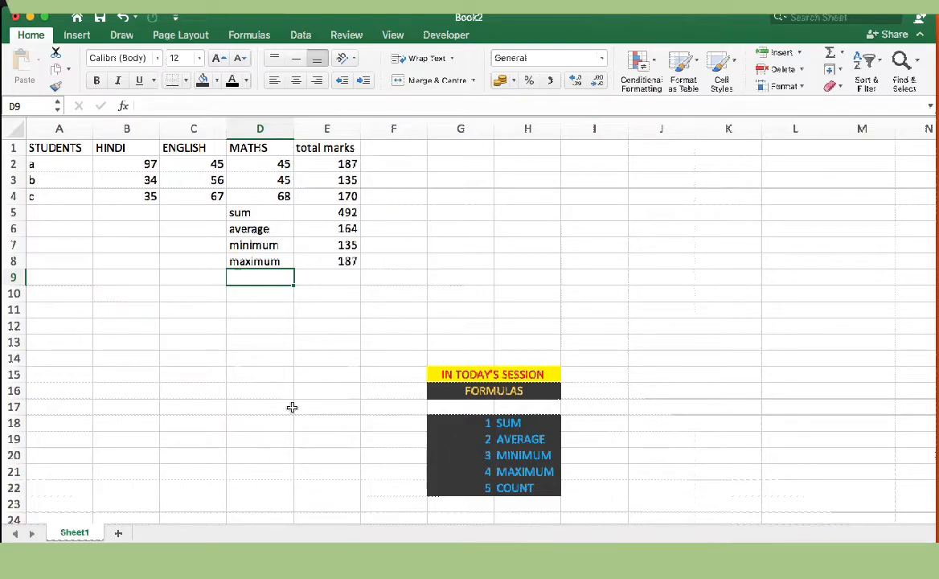
left_click(219, 212)
type("1")
key("Return")
type("2")
key("Return")
type("3")
key("Return")
type("4")
key("Return")
key("Return")
type("5")
key("Up")
key("Down")
key("Up")
type("5")
Step: Enter the row label count in cell D9, below the maximum label
key("Tab")
type("count")
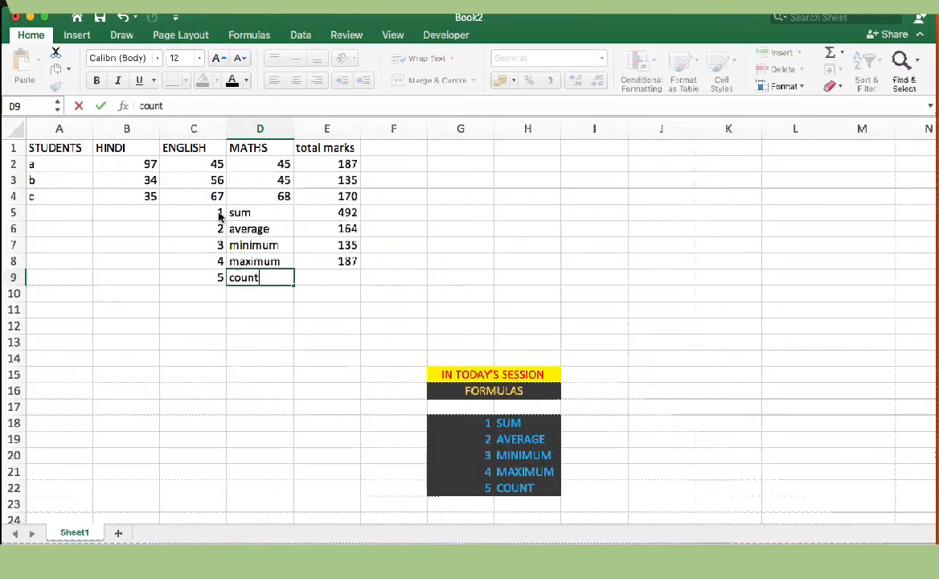
key("Tab")
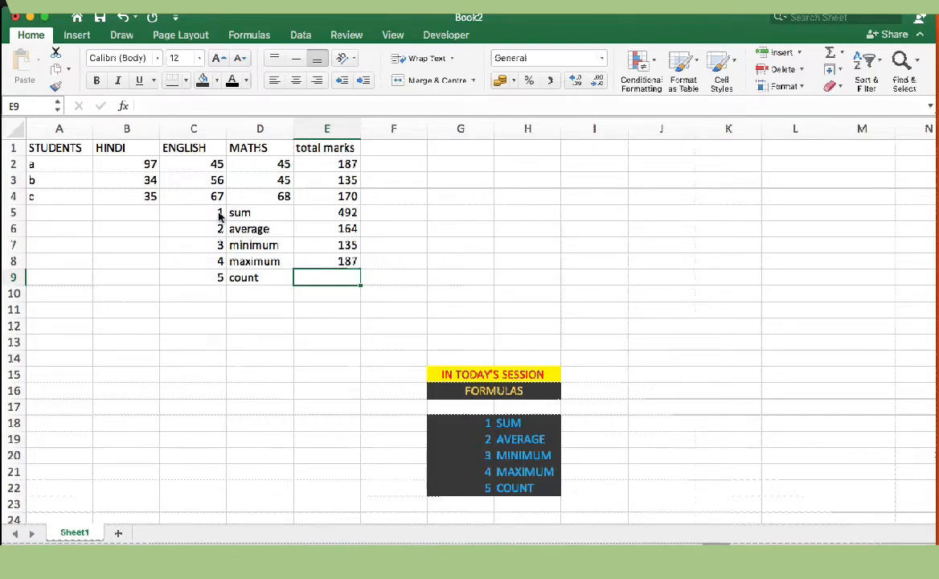
Step: Count the students' total marks entries in cell E9 with the formula =COUNT(E2:E4)
left_click(346, 165)
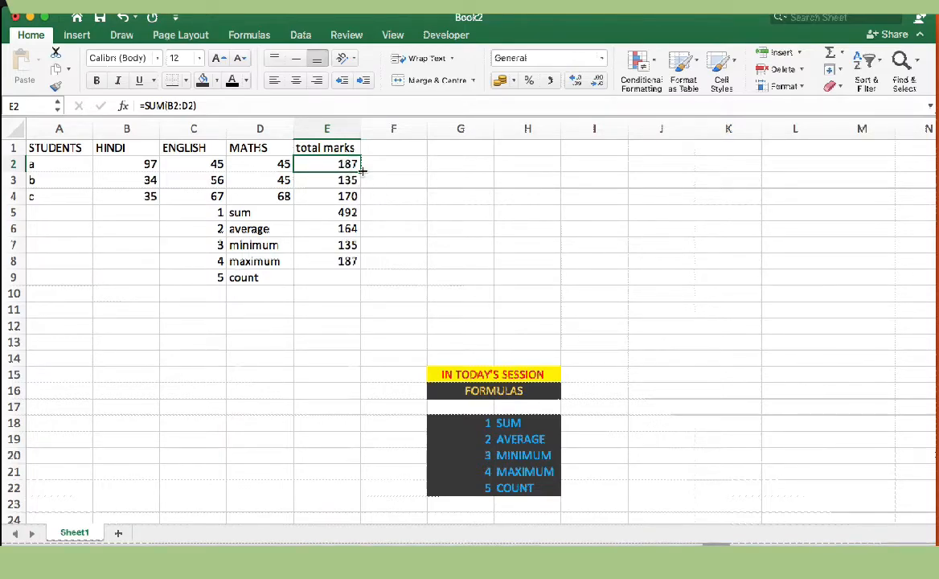
left_click(328, 278)
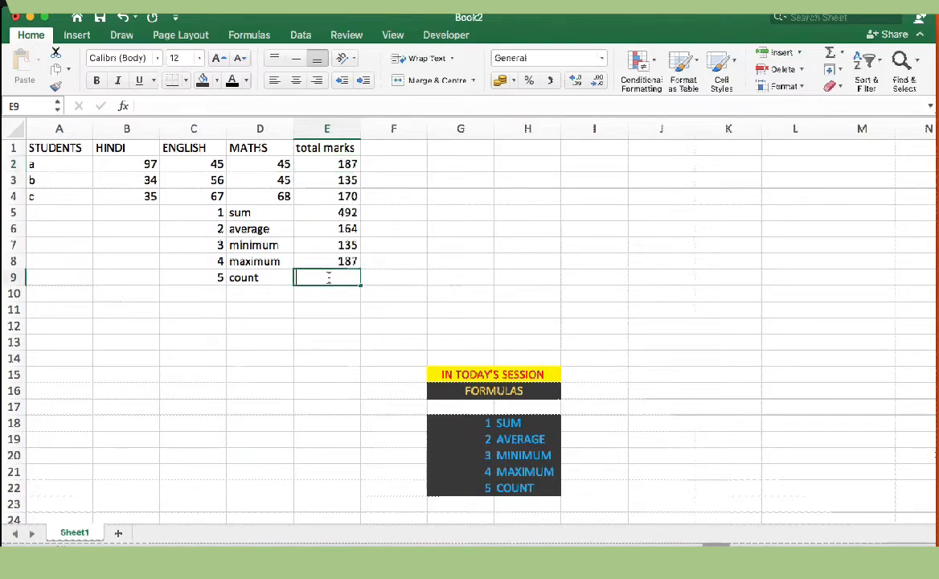
type("=count(")
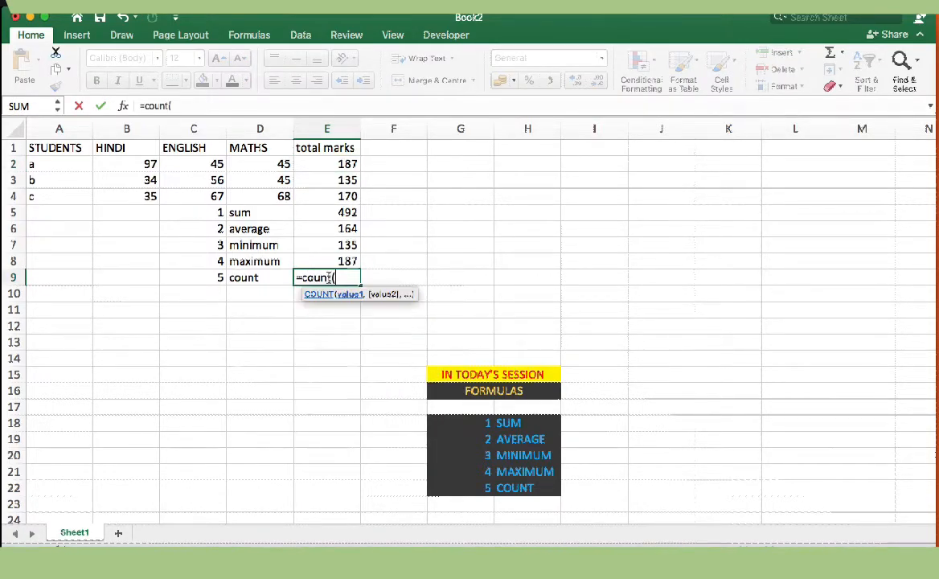
left_click(345, 165)
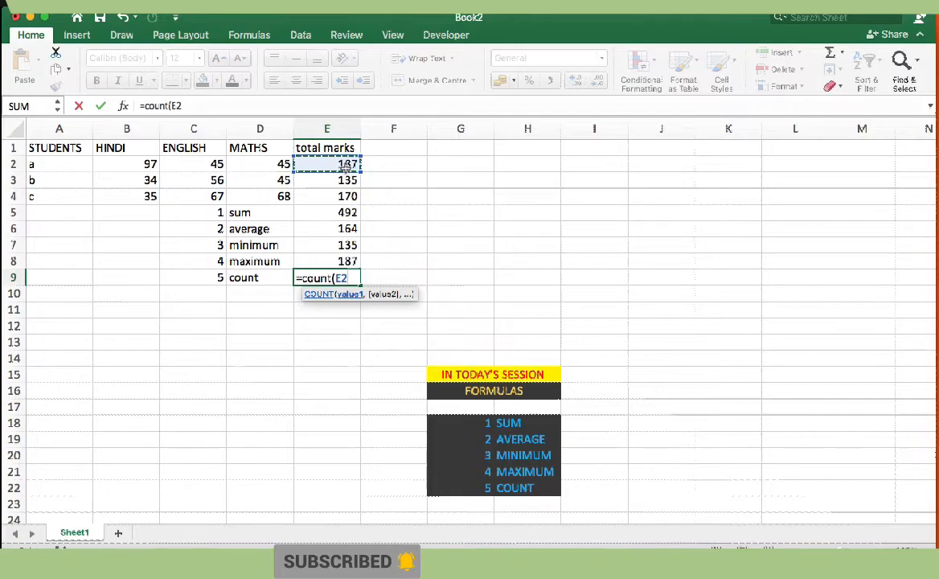
key("shift+Down")
key("shift+Down")
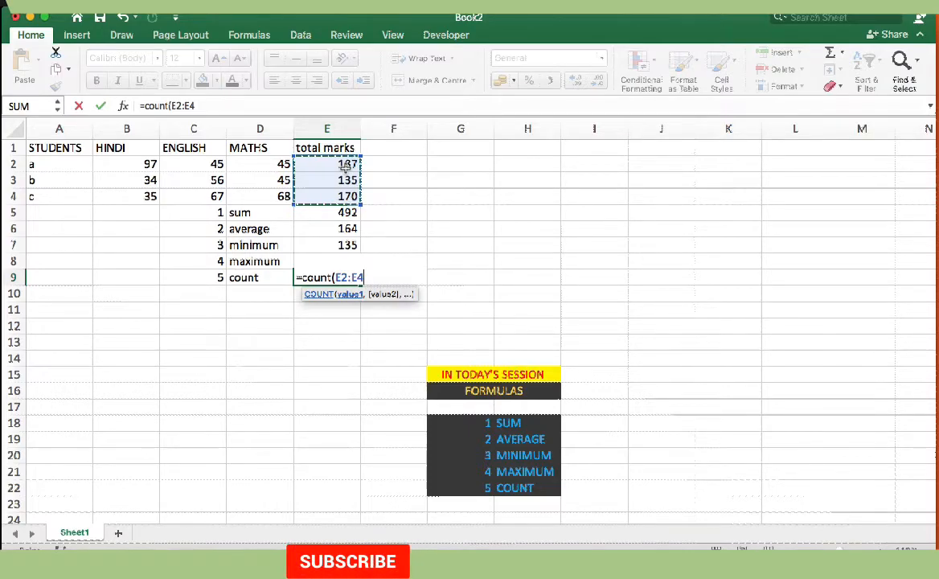
type(")")
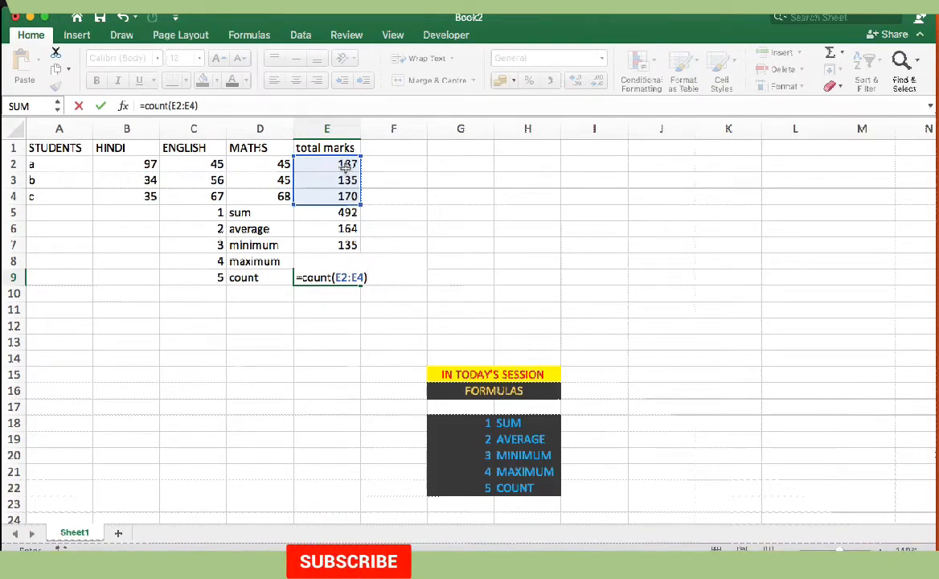
key("Return")
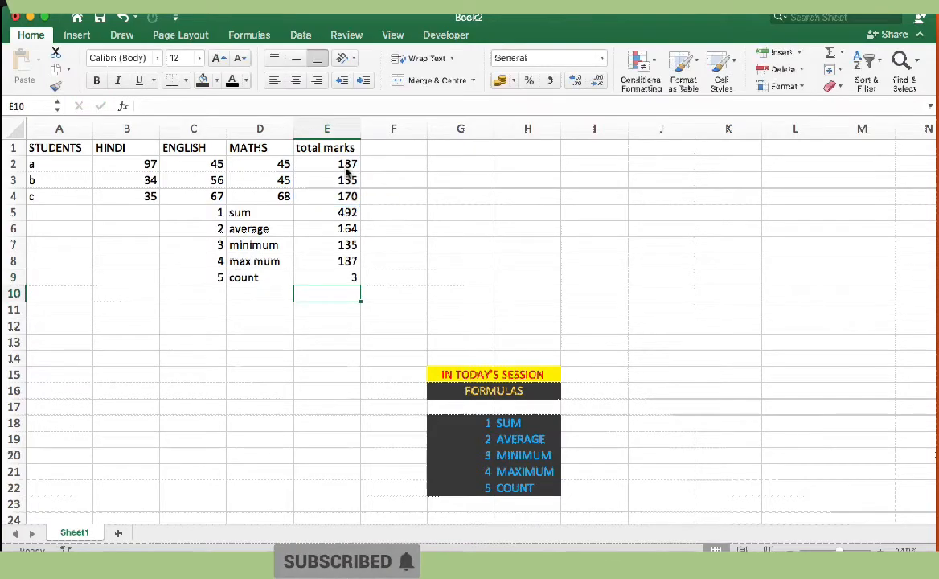
left_click(339, 279)
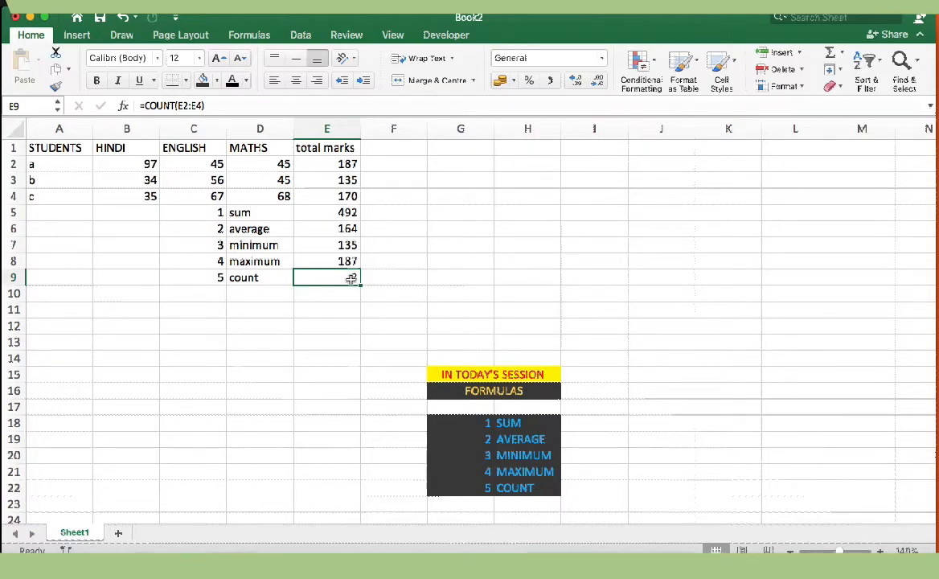
Step: Extend the count formula in cell E9 to cover the total marks through the minimum row, as =COUNT(E2:E7)
double_click(351, 278)
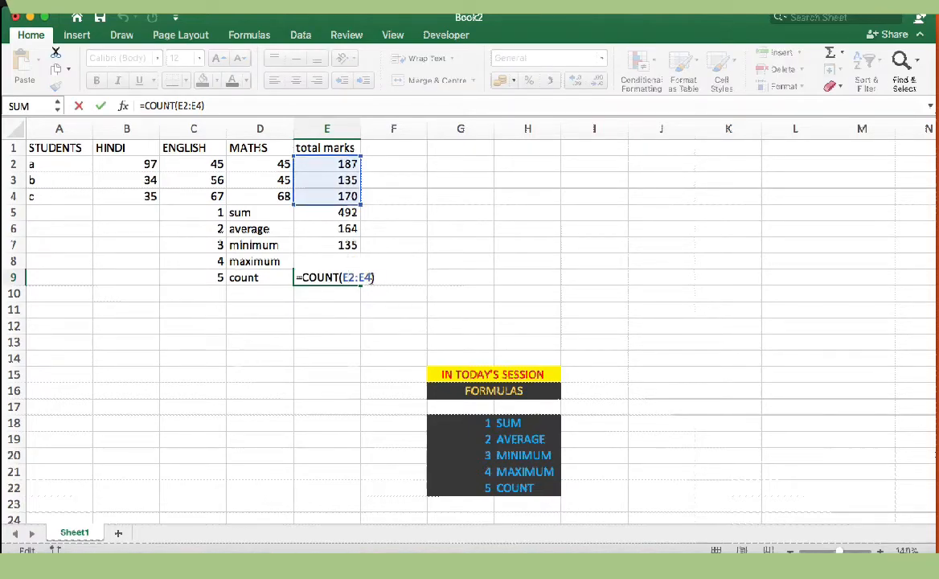
key("BackSpace")
key("Delete")
key("Delete")
key("Delete")
key("Delete")
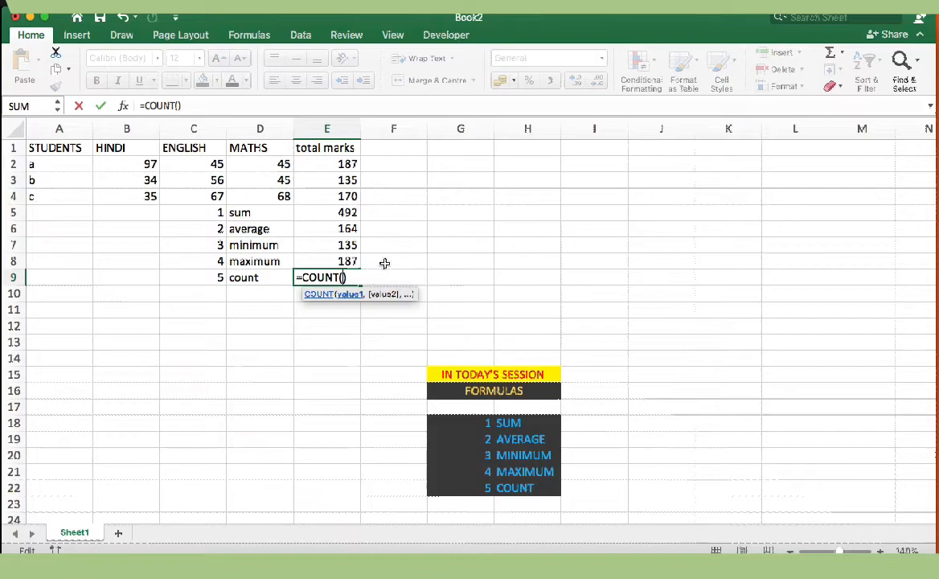
left_click_drag(347, 164, 345, 247)
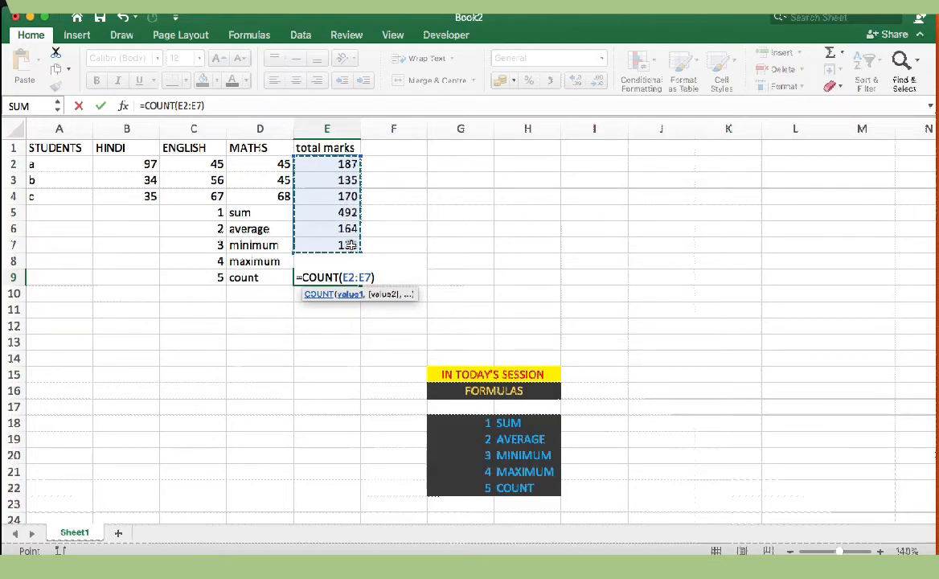
key("Return")
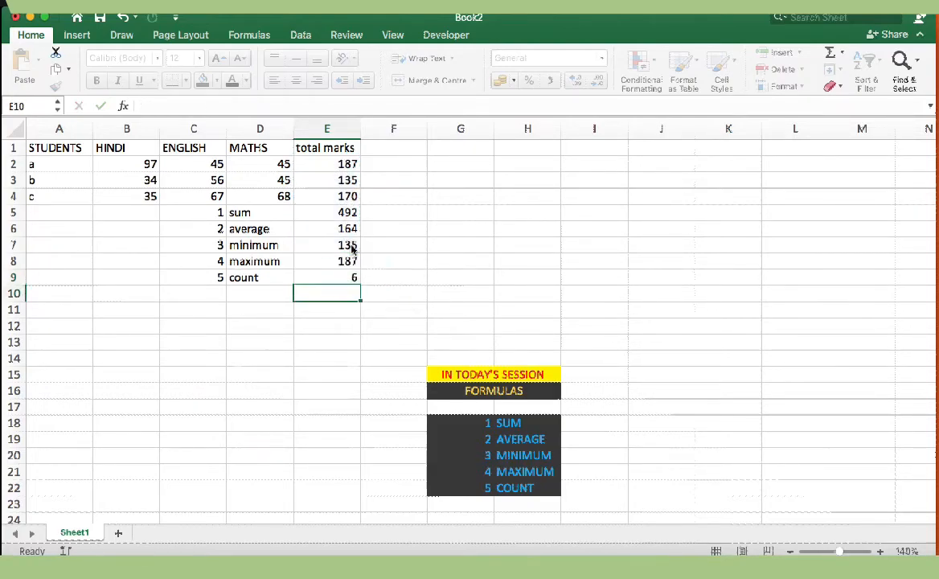
left_click(347, 278)
left_click(339, 311)
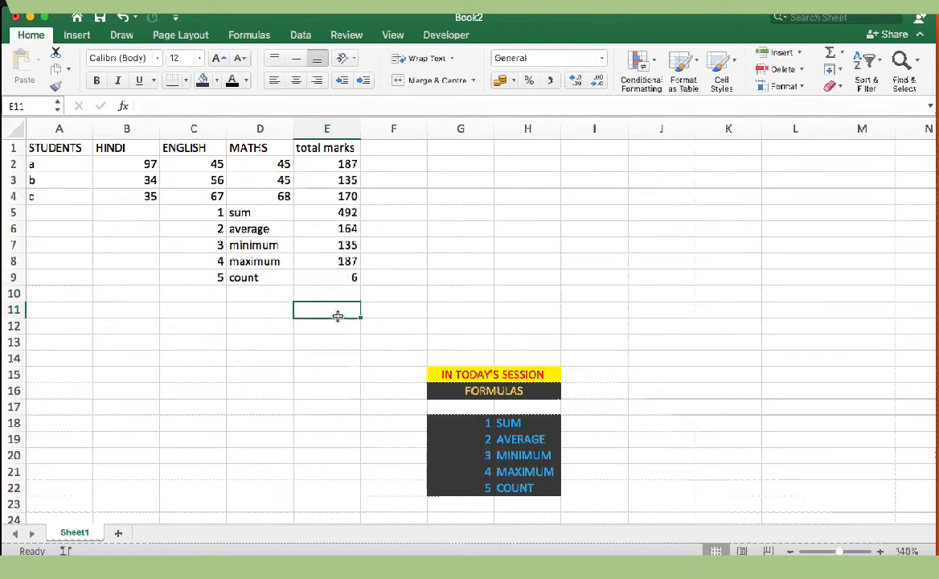
left_click(388, 277)
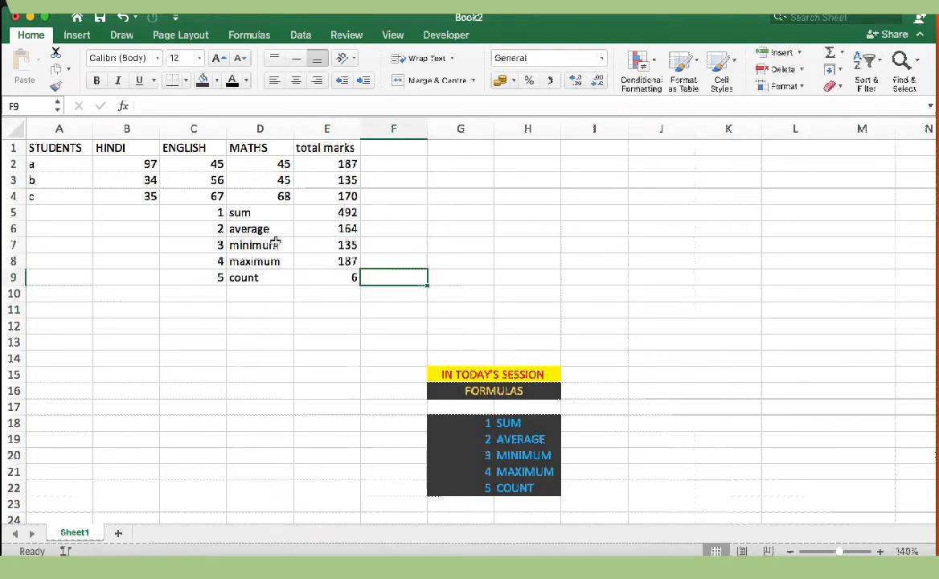
left_click_drag(221, 209, 332, 275)
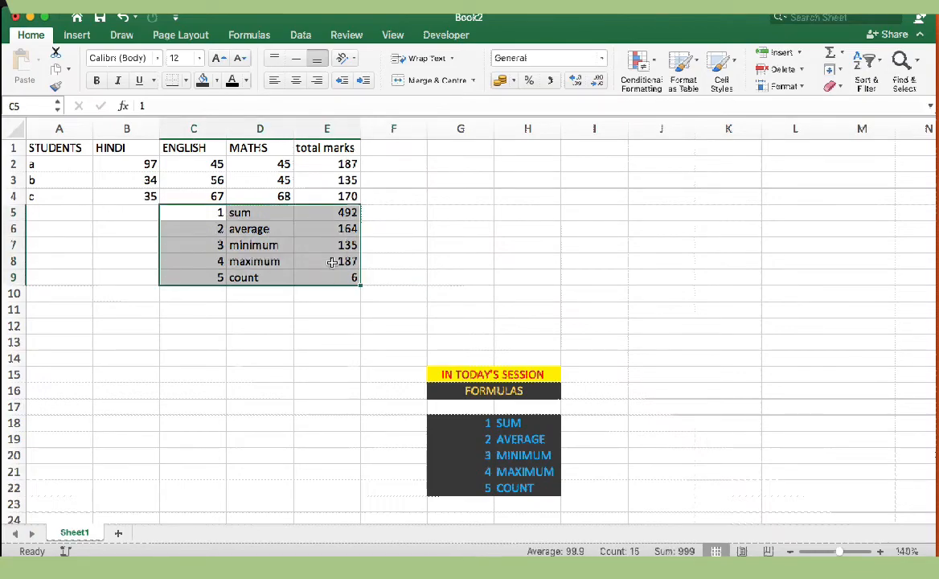
scroll(250, 311, "down", 4)
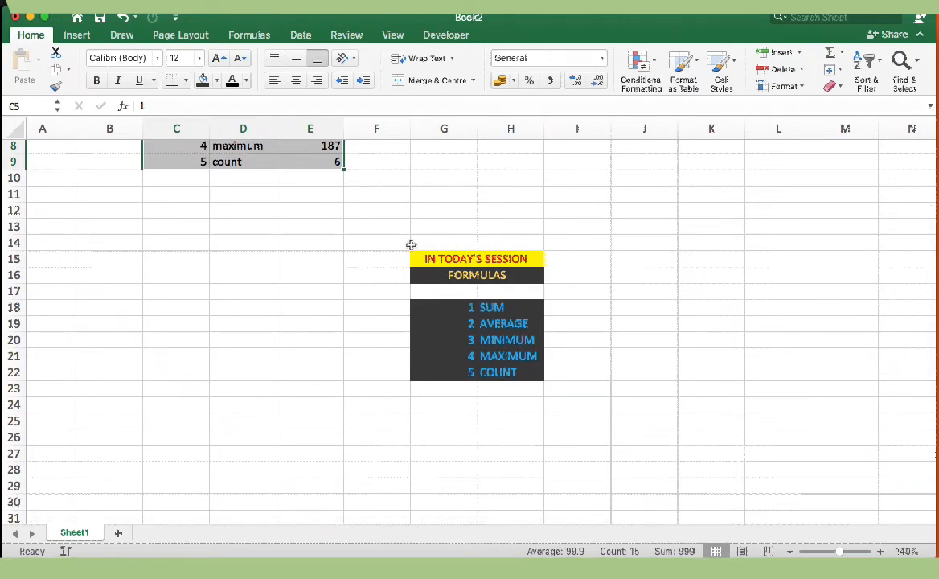
left_click_drag(414, 259, 482, 373)
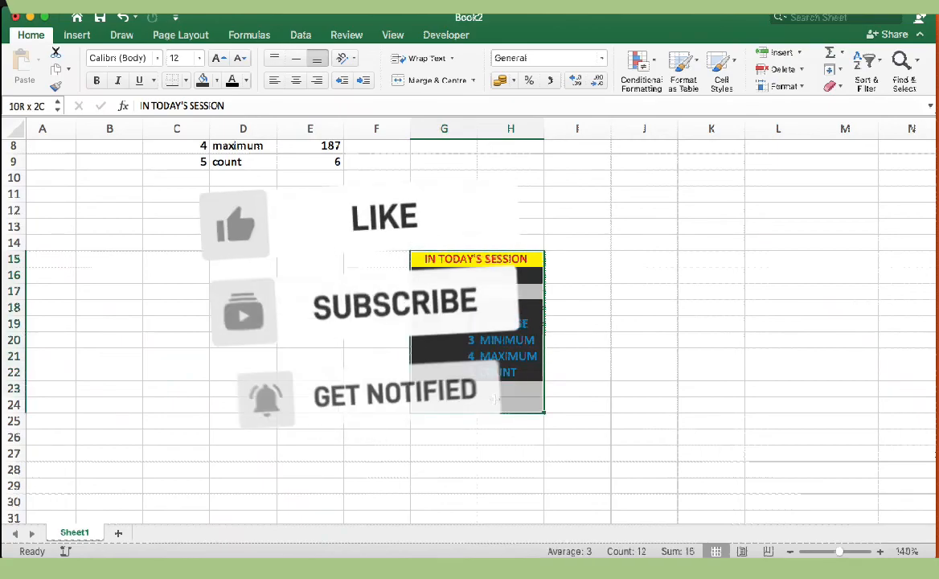
left_click(400, 309)
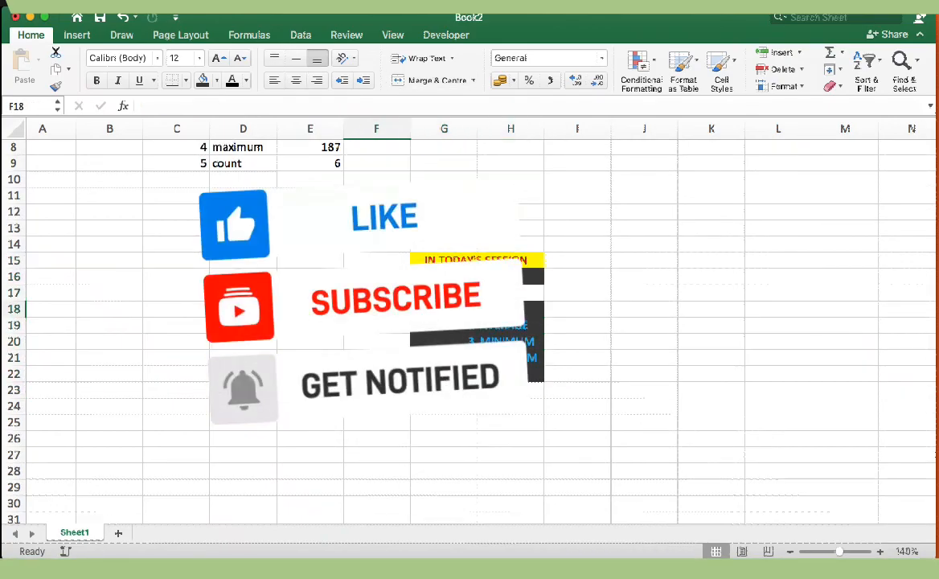
right_click(401, 312)
left_click(325, 251)
scroll(326, 254, "up", 7)
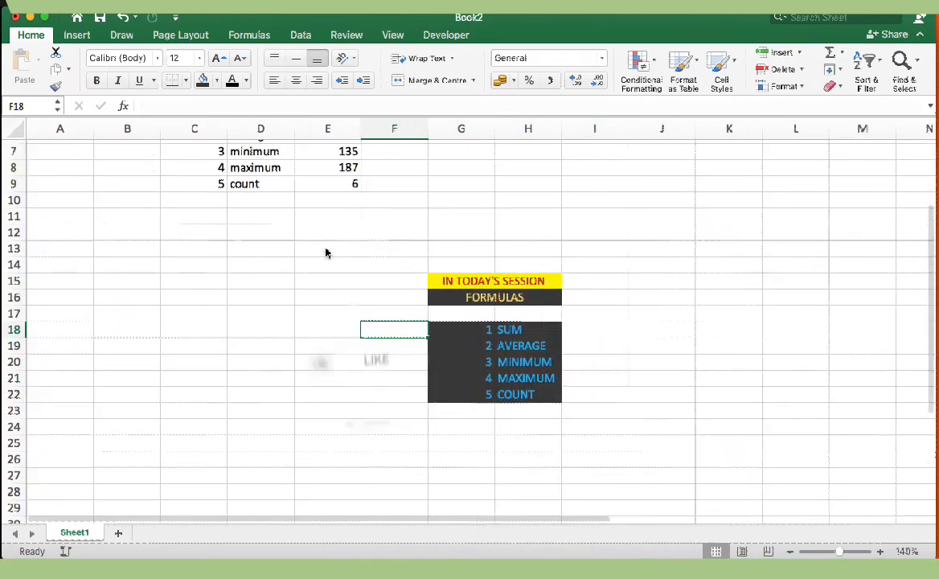